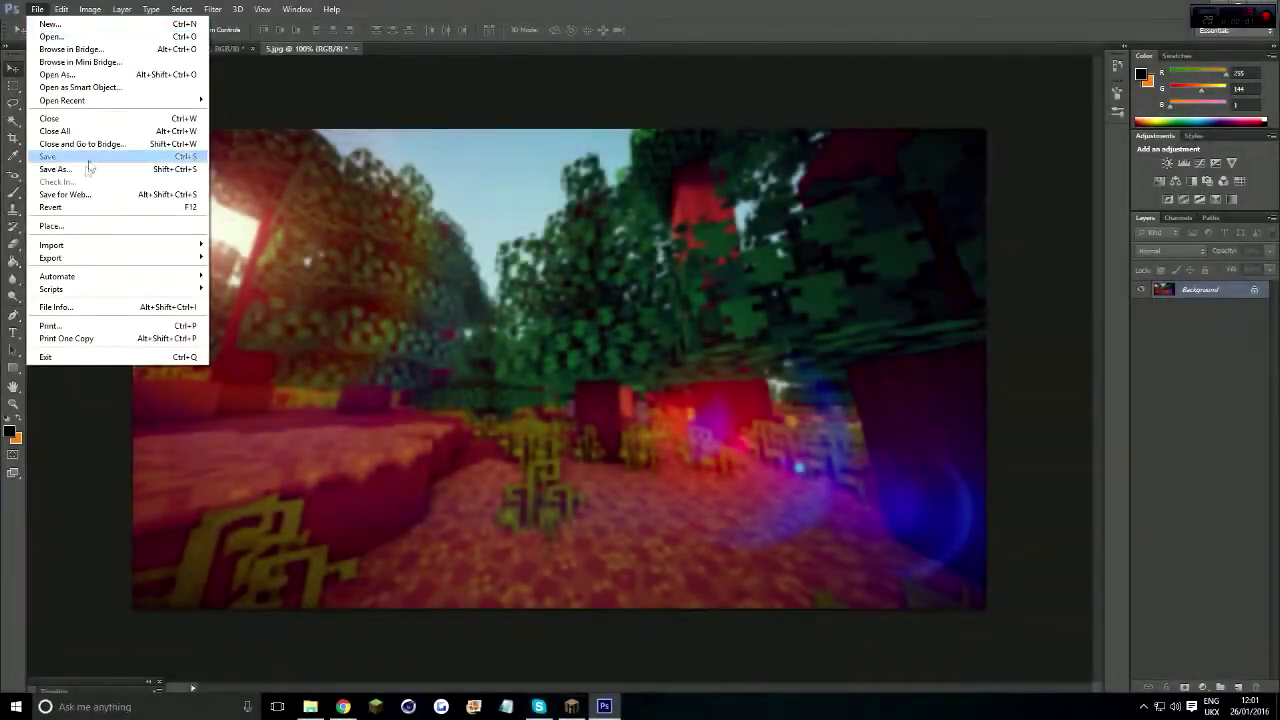
Step: Place the character render in the banner, scale and commit it, then delete that layer
click(80, 228)
drag(955, 218, 955, 330)
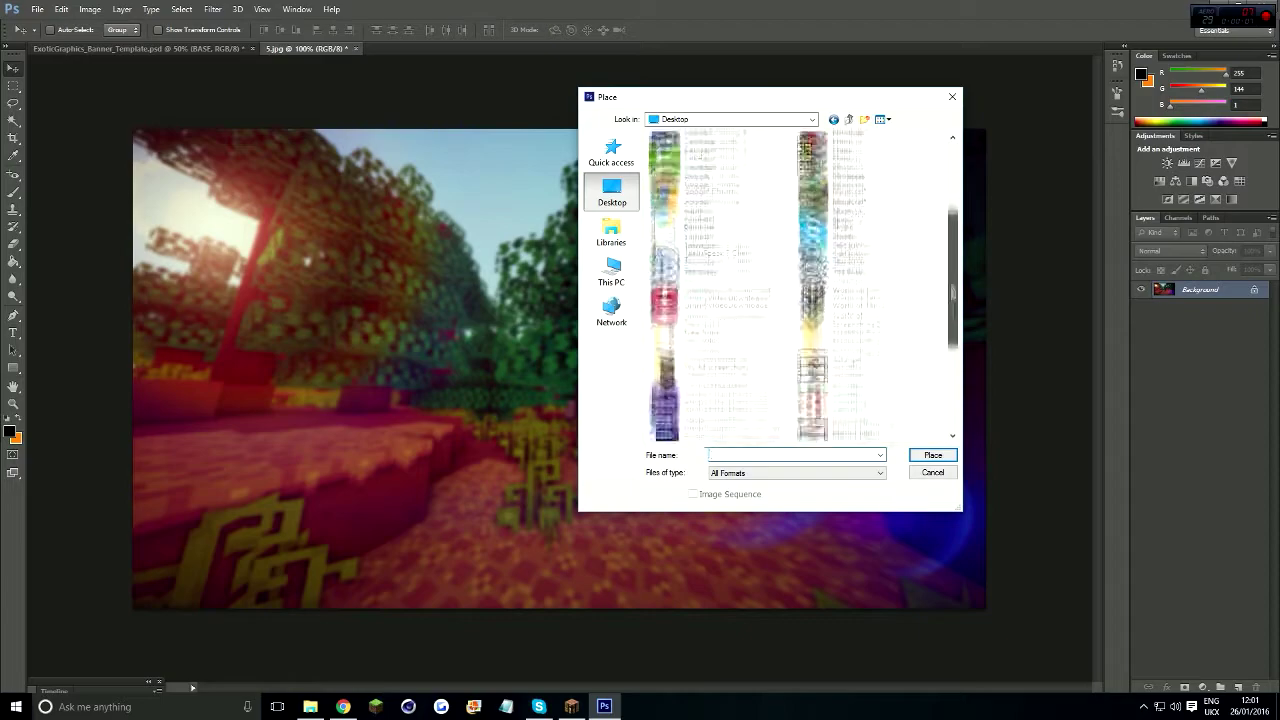
double_click(700, 400)
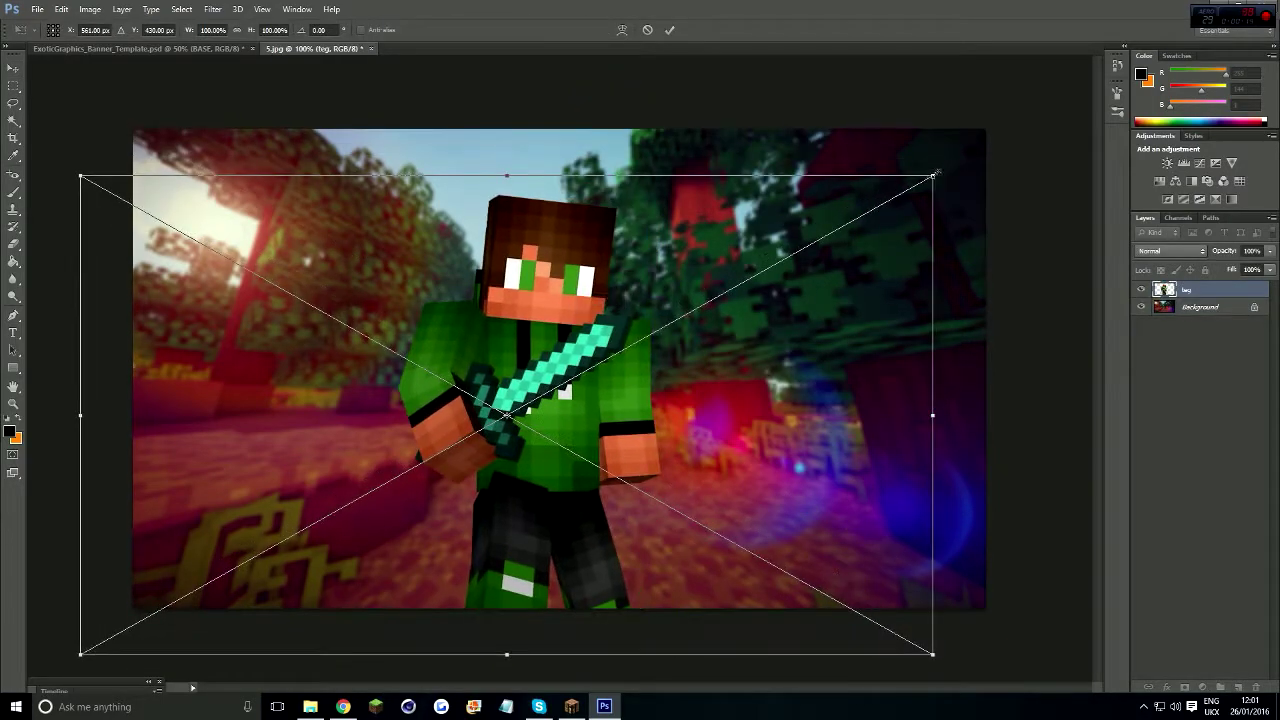
drag(954, 148, 976, 129)
key(v)
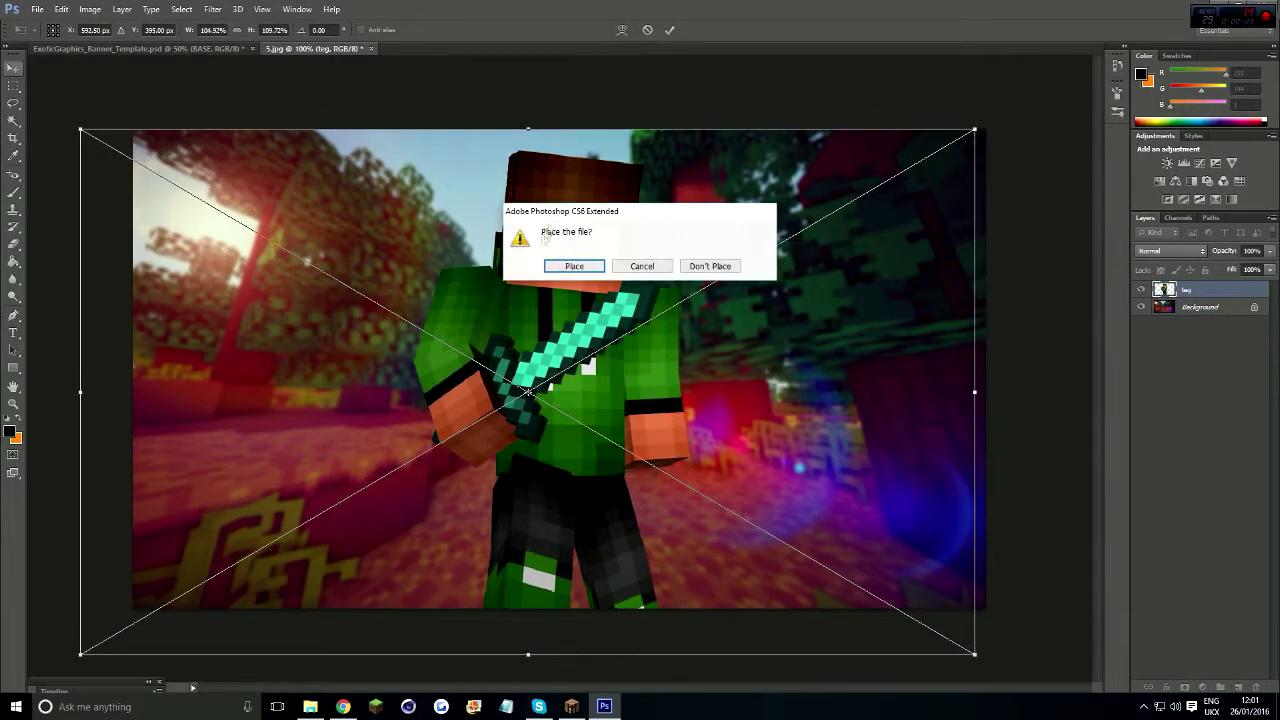
click(554, 254)
drag(554, 254, 558, 260)
right_click(1210, 290)
click(1063, 217)
Step: Open teg.png on its own and add a Hue/Saturation adjustment layer
click(37, 9)
click(55, 42)
scroll(770, 300, down, 5)
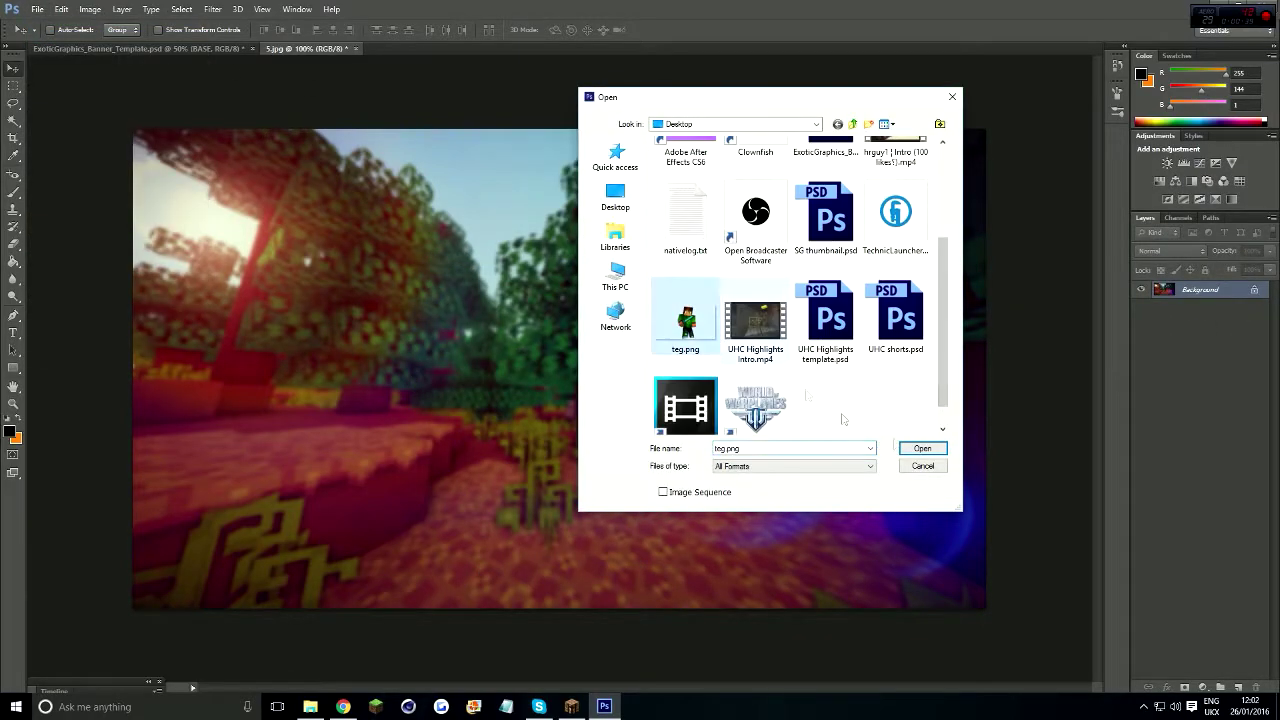
double_click(686, 290)
click(1159, 181)
Step: Set Hue +7, add Brightness/Contrast (Contrast 15) and a second Hue/Saturation at Hue +6, Saturation +28
drag(810, 191, 833, 221)
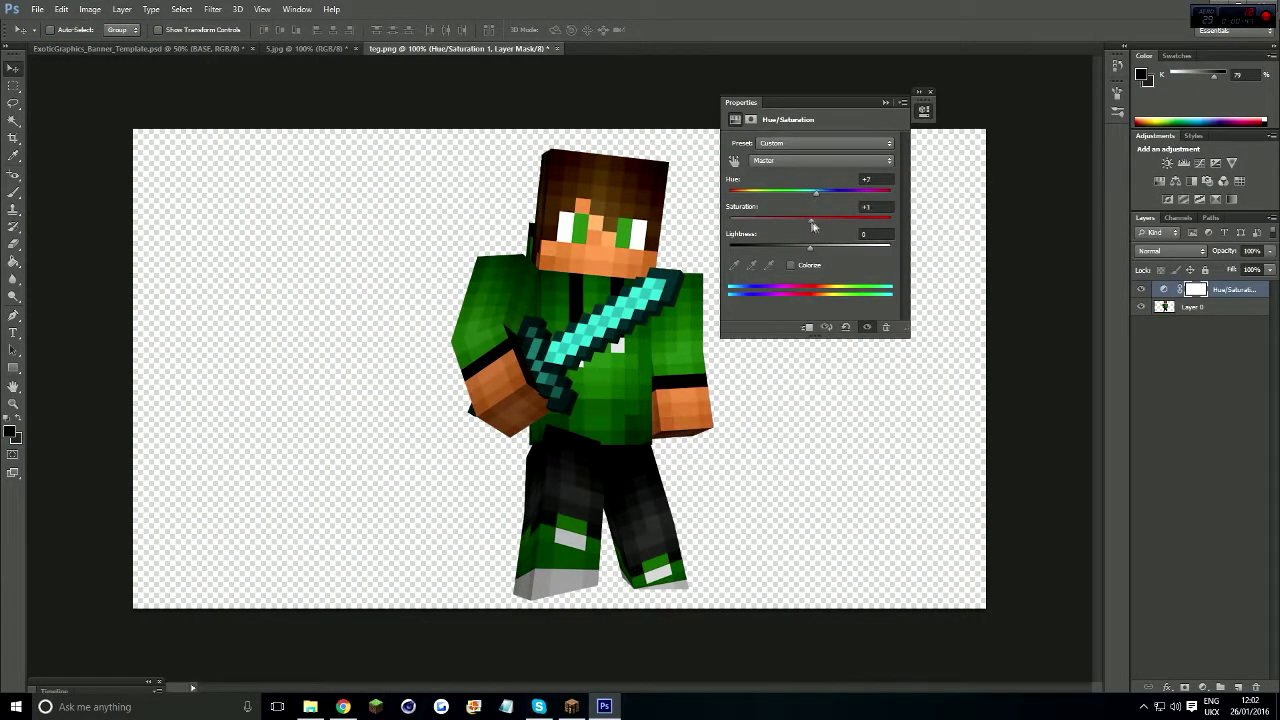
click(1167, 163)
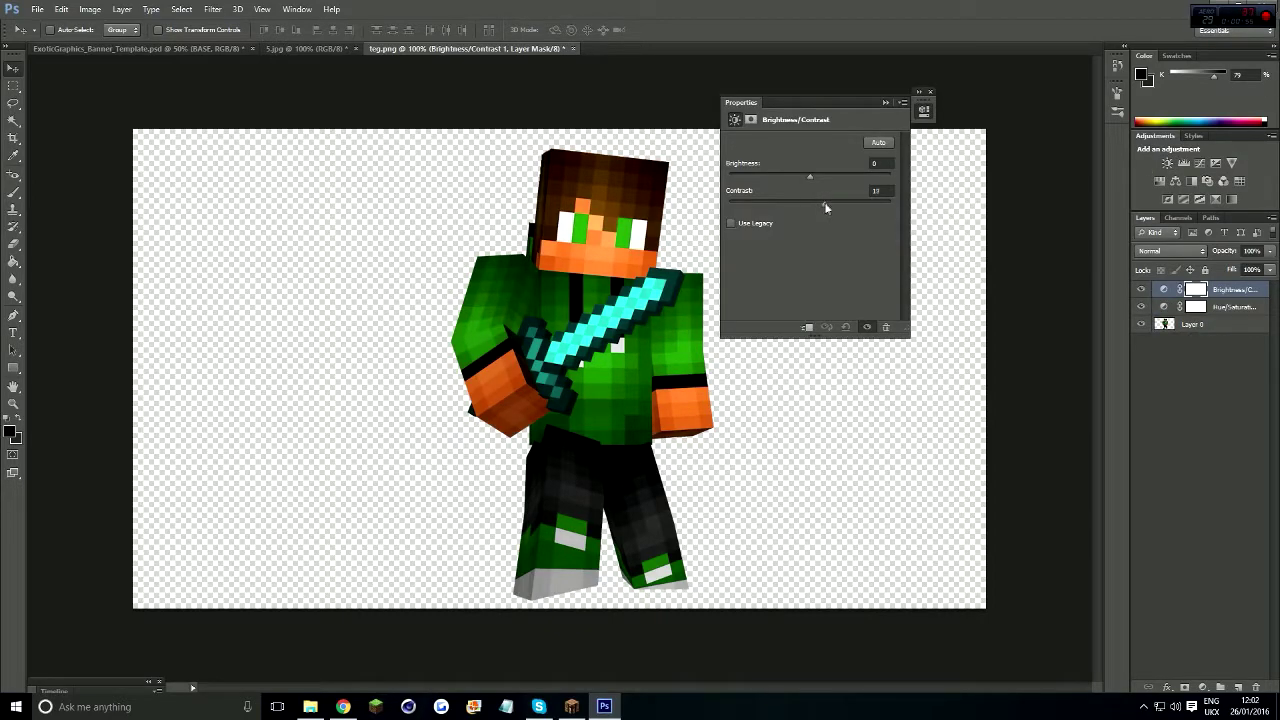
click(903, 102)
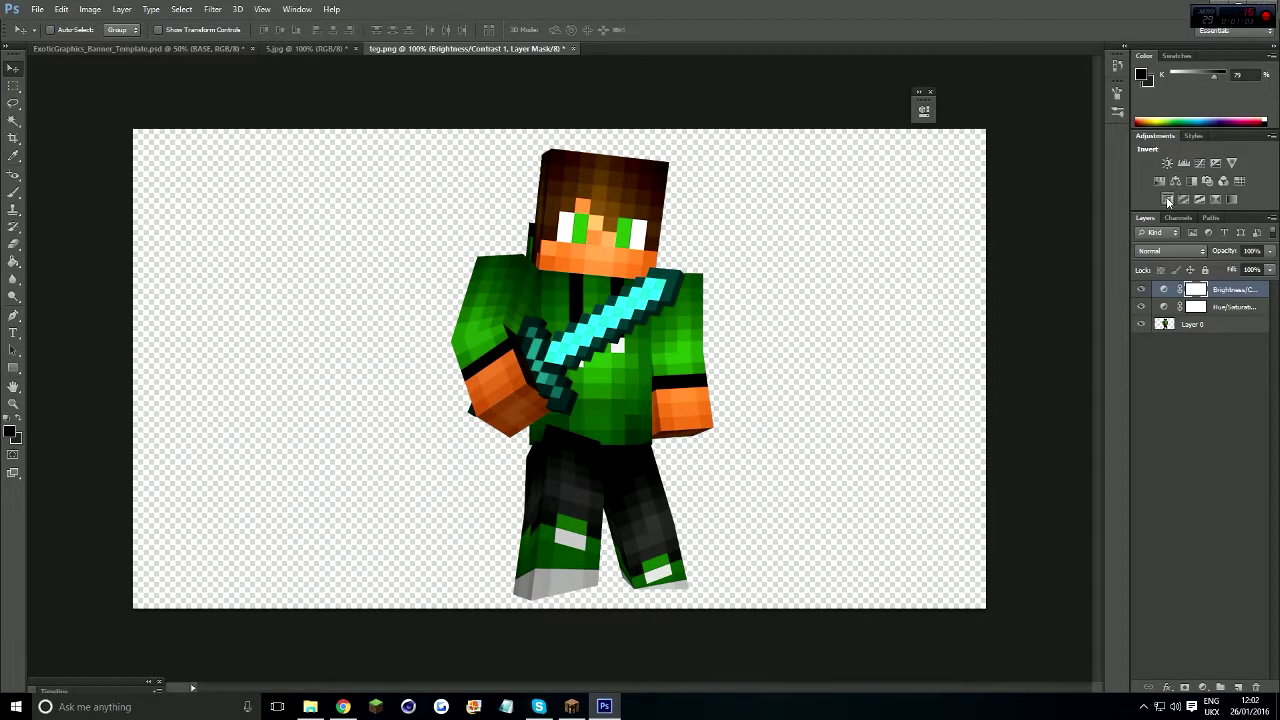
click(1159, 181)
drag(810, 190, 821, 219)
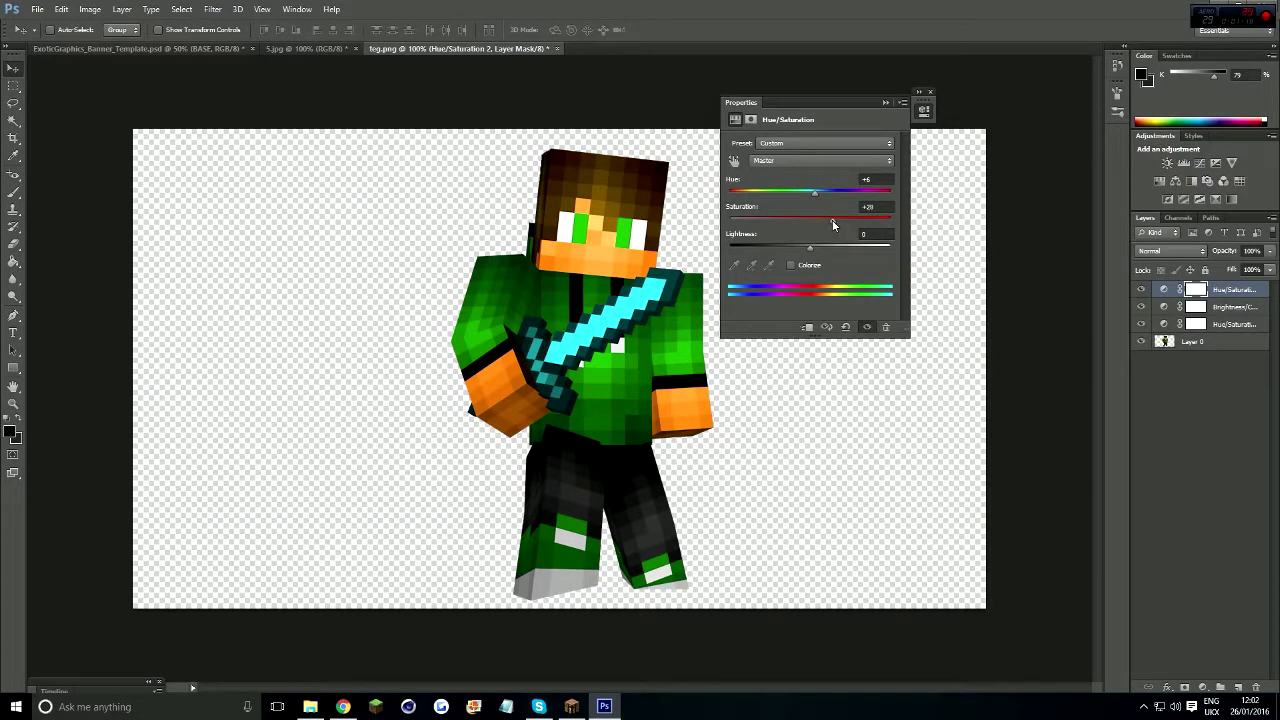
Step: Save the adjusted teg.png, choosing its file format
click(37, 9)
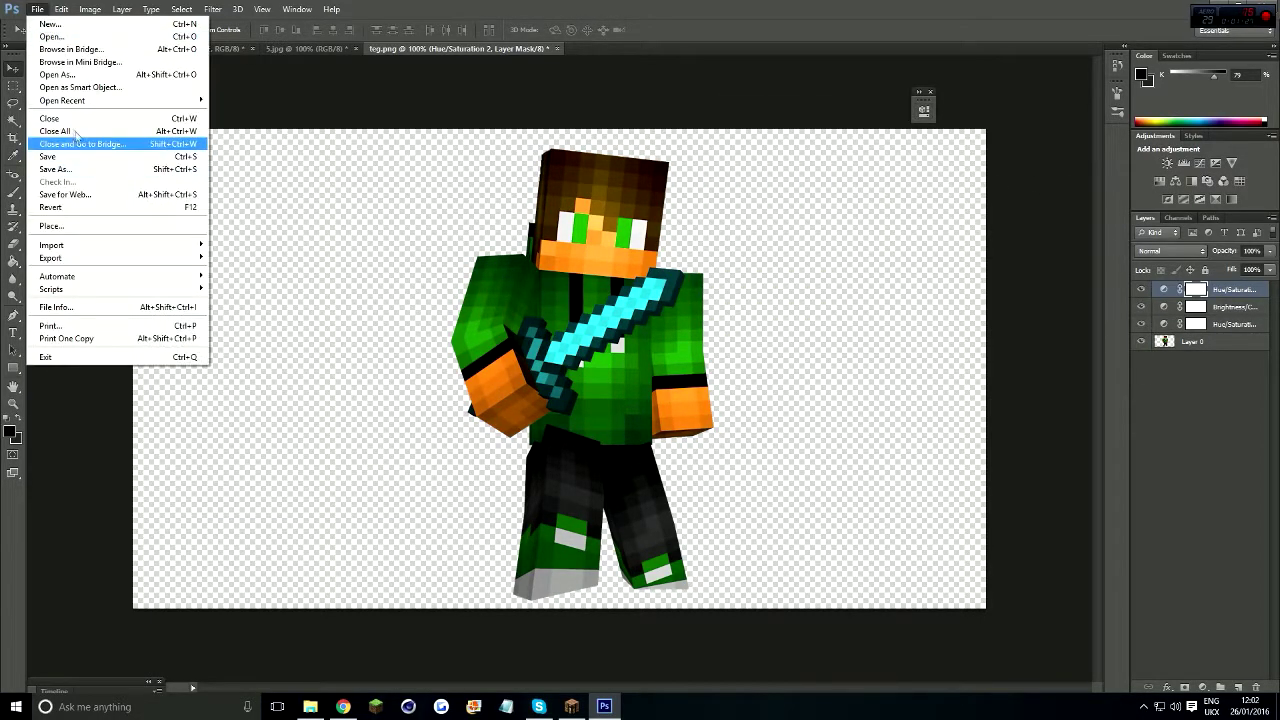
click(50, 163)
click(797, 351)
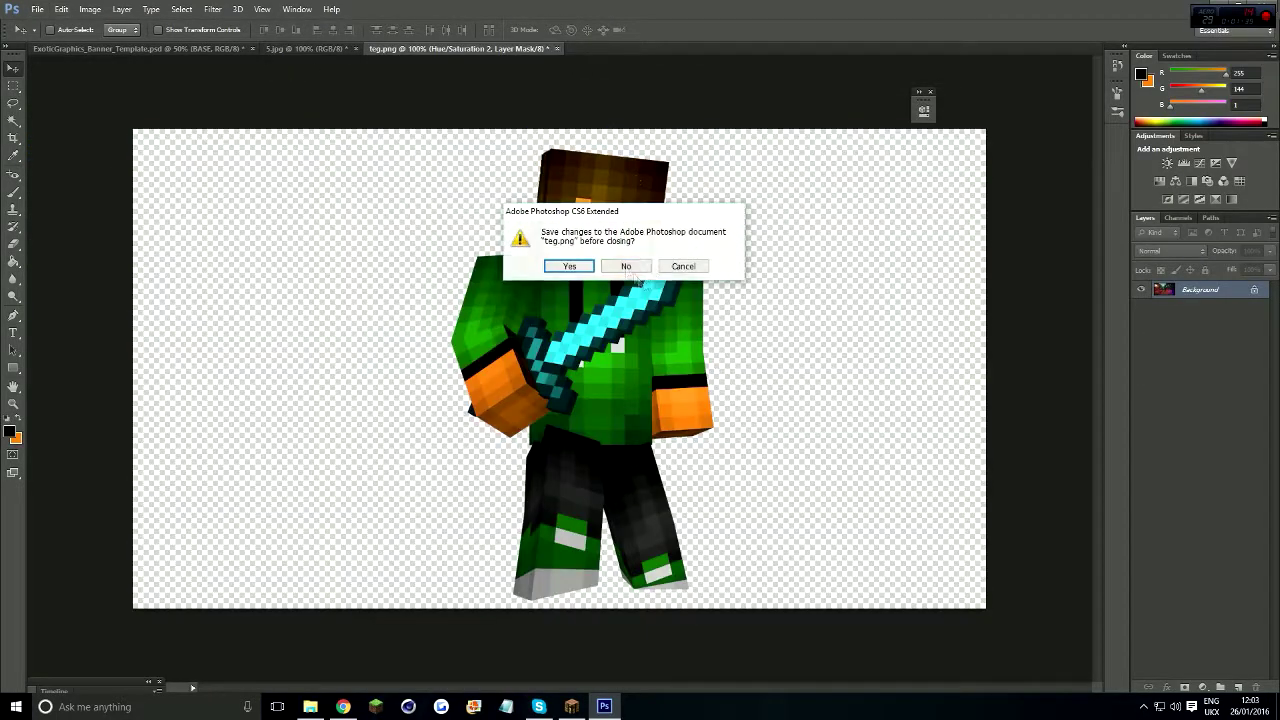
Step: Close teg.png and place it into 5.jpg, enlarged and repositioned over the scene
click(626, 266)
click(37, 9)
click(86, 232)
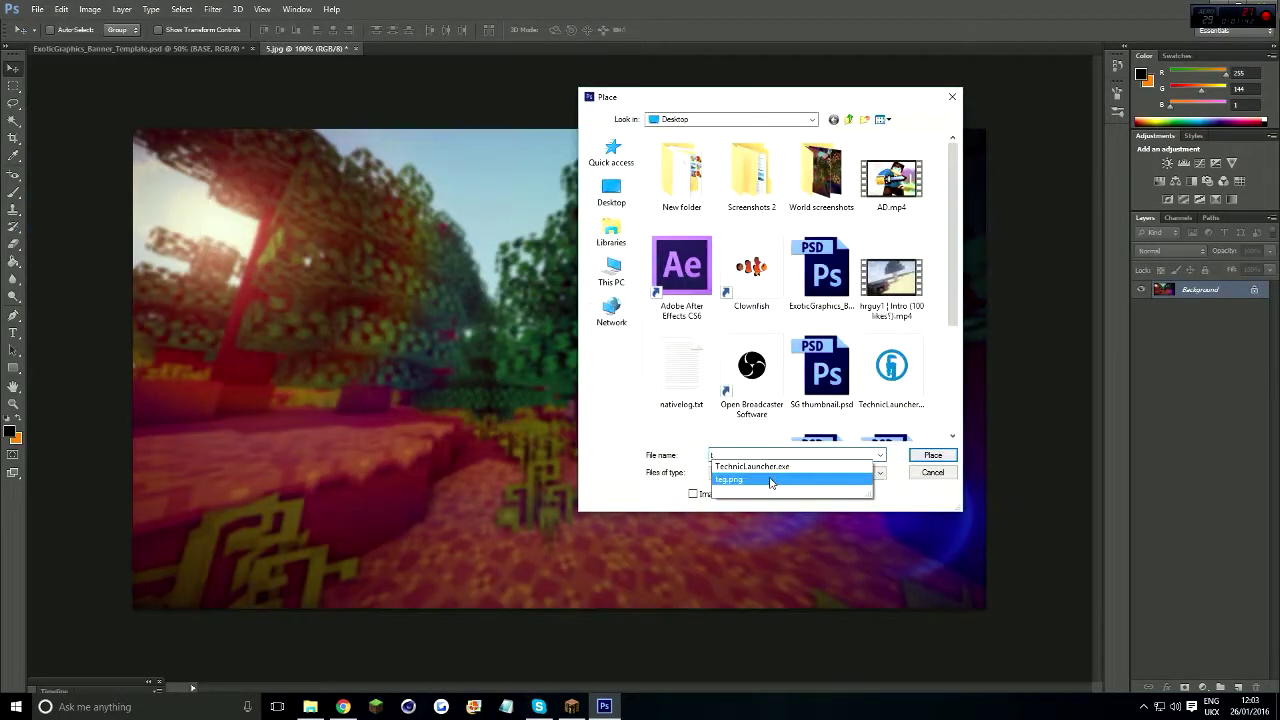
key(Return)
drag(961, 164, 994, 131)
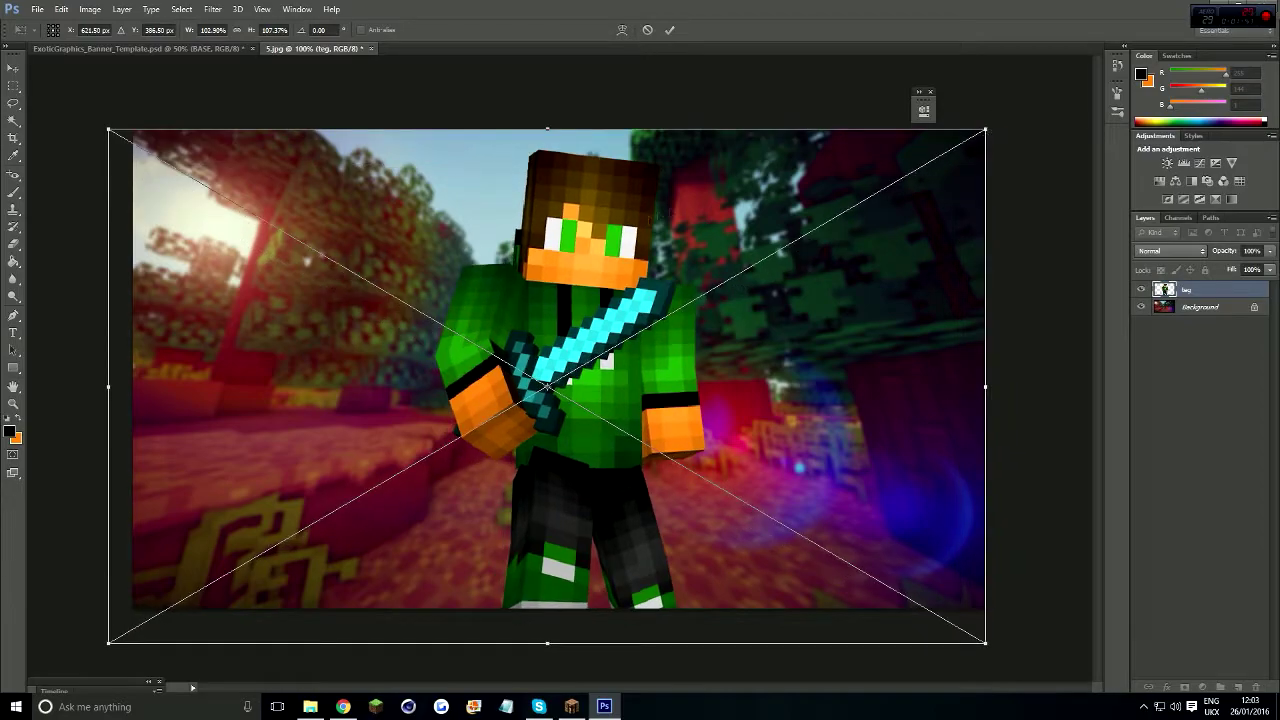
drag(600, 300, 548, 262)
key(v)
click(560, 266)
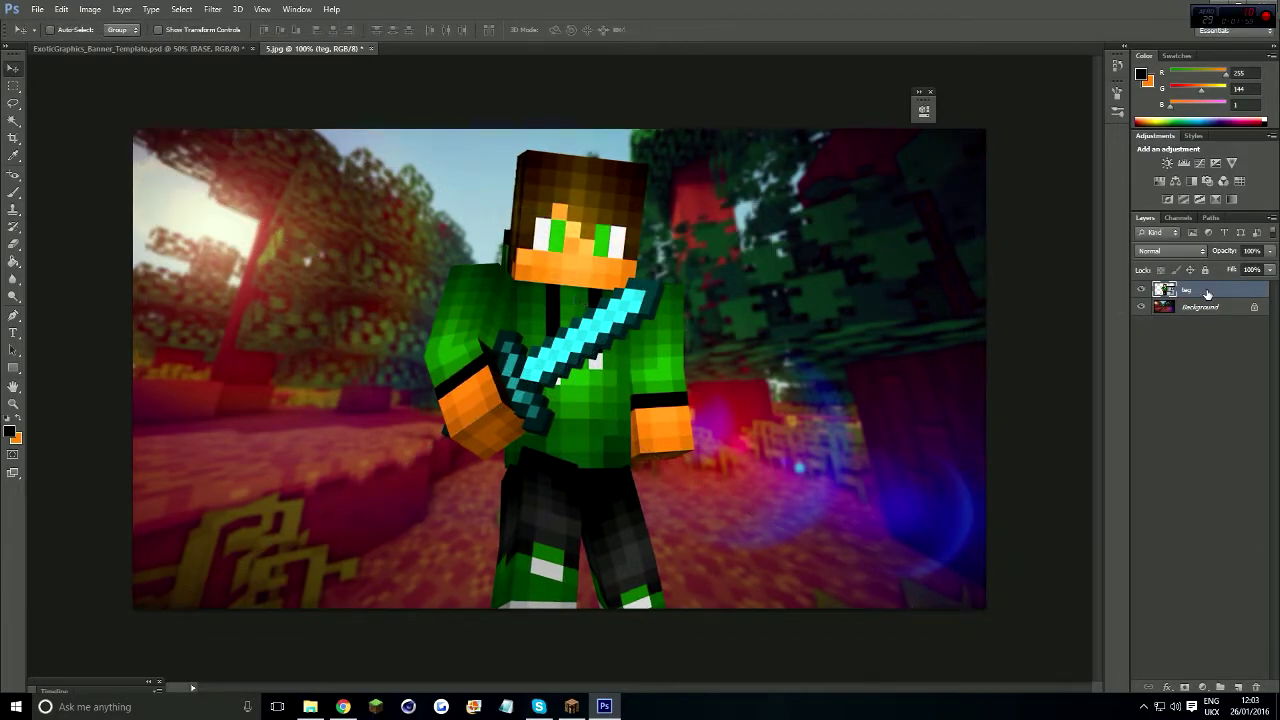
Step: Give the character layer a wider, lower-opacity Outer Glow in a chosen colour
double_click(1207, 293)
click(797, 418)
click(925, 307)
click(1080, 220)
drag(940, 374, 955, 378)
drag(987, 277, 977, 281)
key(Return)
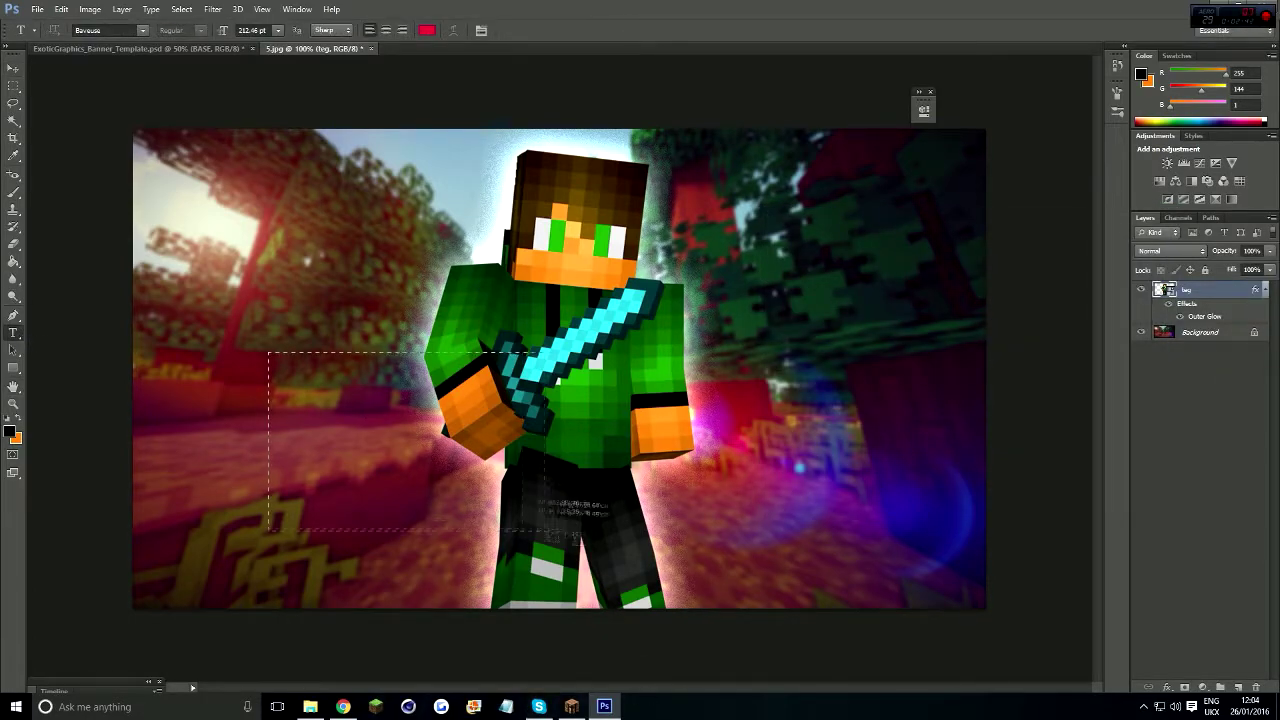
Step: Type the title 'BaDLOn' in red across the banner
drag(555, 530, 893, 526)
text(BaDLO)
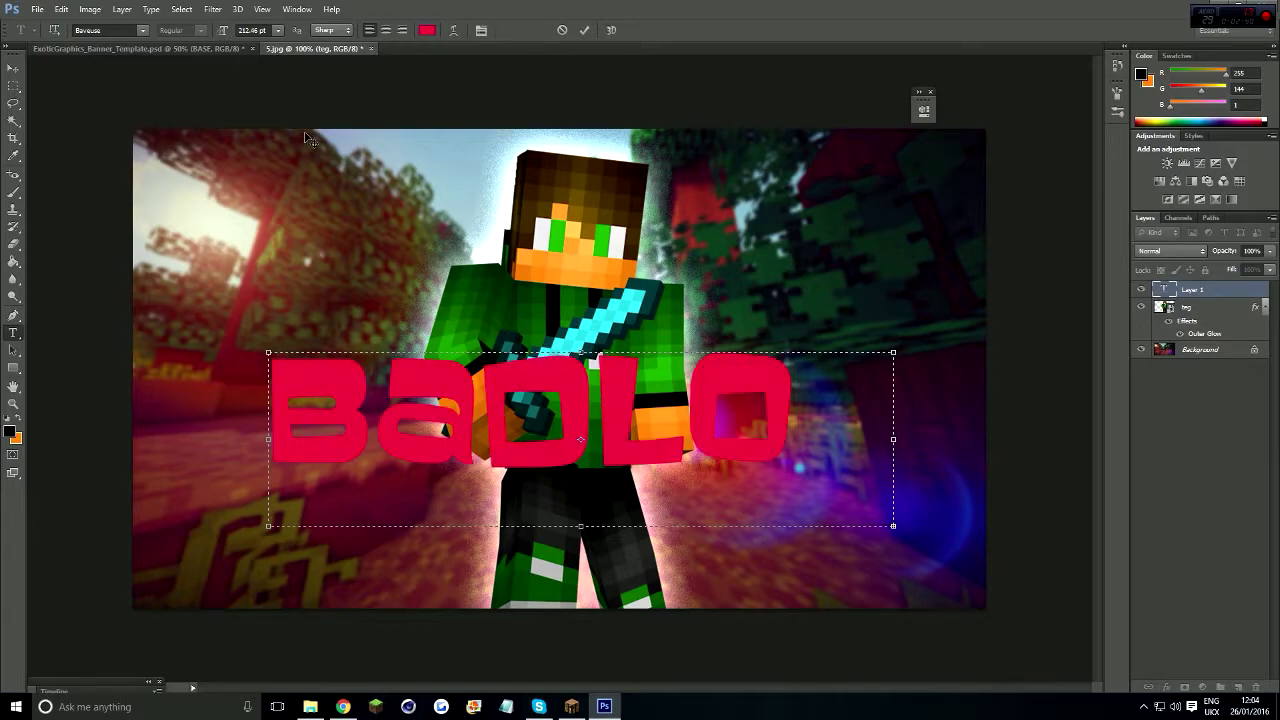
text(n)
key(ctrl+a)
click(427, 30)
click(1124, 199)
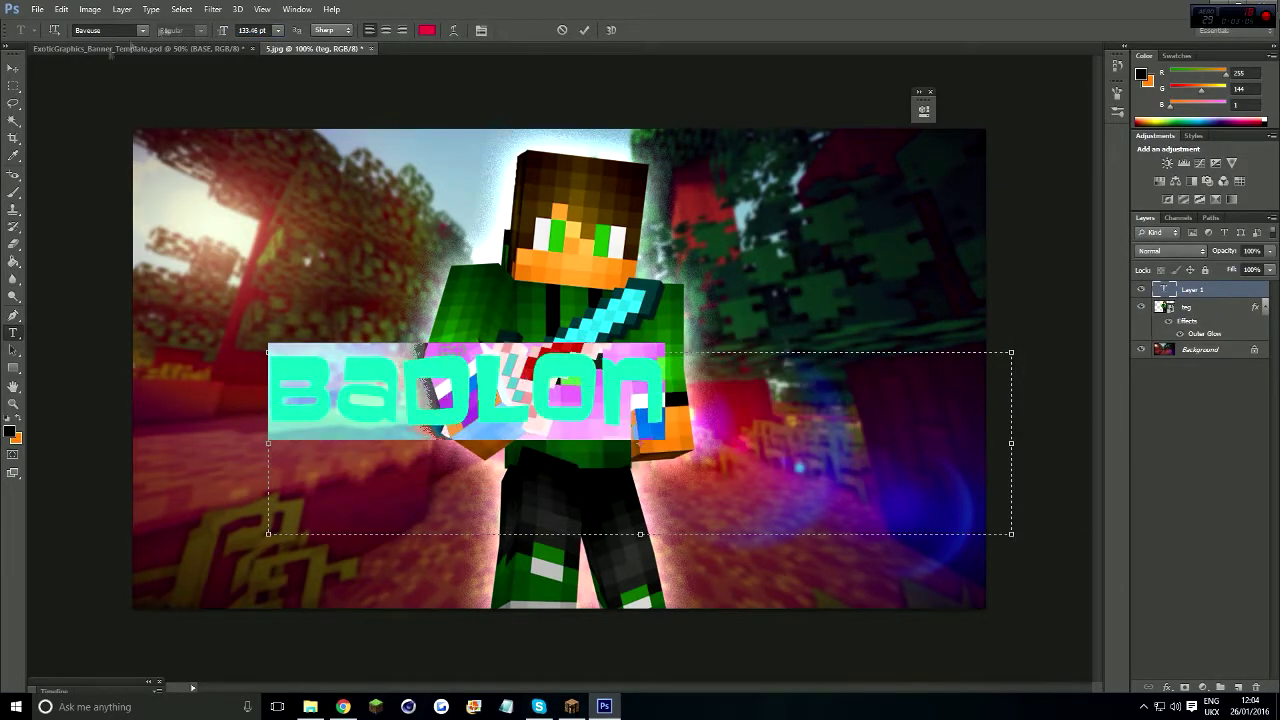
click(13, 67)
Step: Move the title onto the character, enlarge it with Free Transform and shift it right
drag(453, 384, 556, 457)
click(61, 9)
click(90, 268)
drag(372, 420, 289, 393)
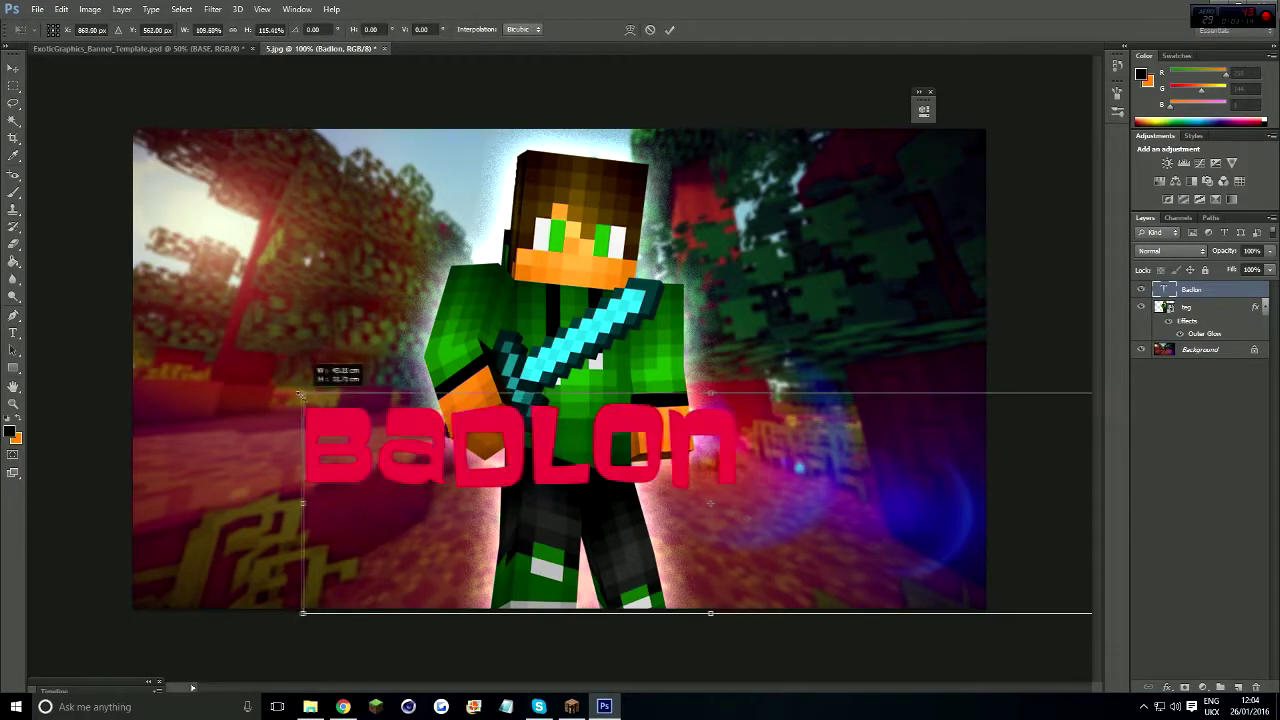
key(Return)
drag(500, 450, 600, 450)
double_click(1230, 289)
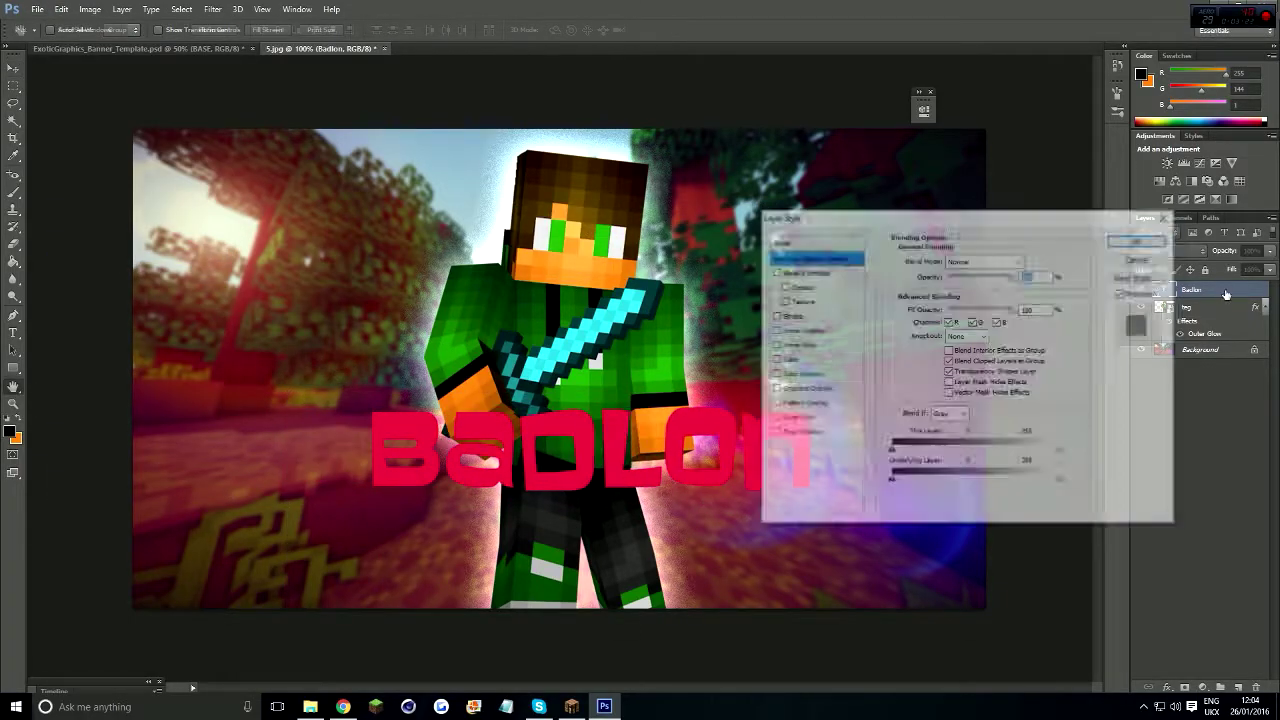
Step: Add a gradient overlay to the Badlon title with a light grey stop
click(806, 388)
click(975, 291)
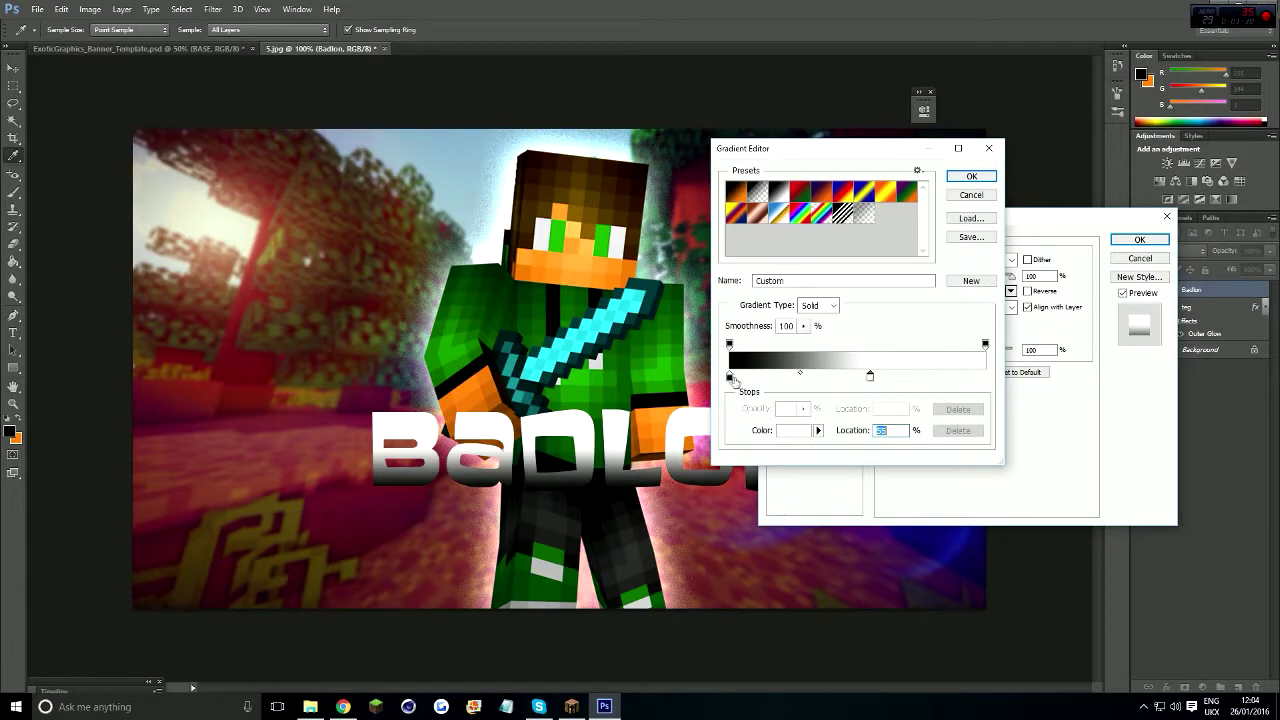
double_click(866, 377)
click(775, 262)
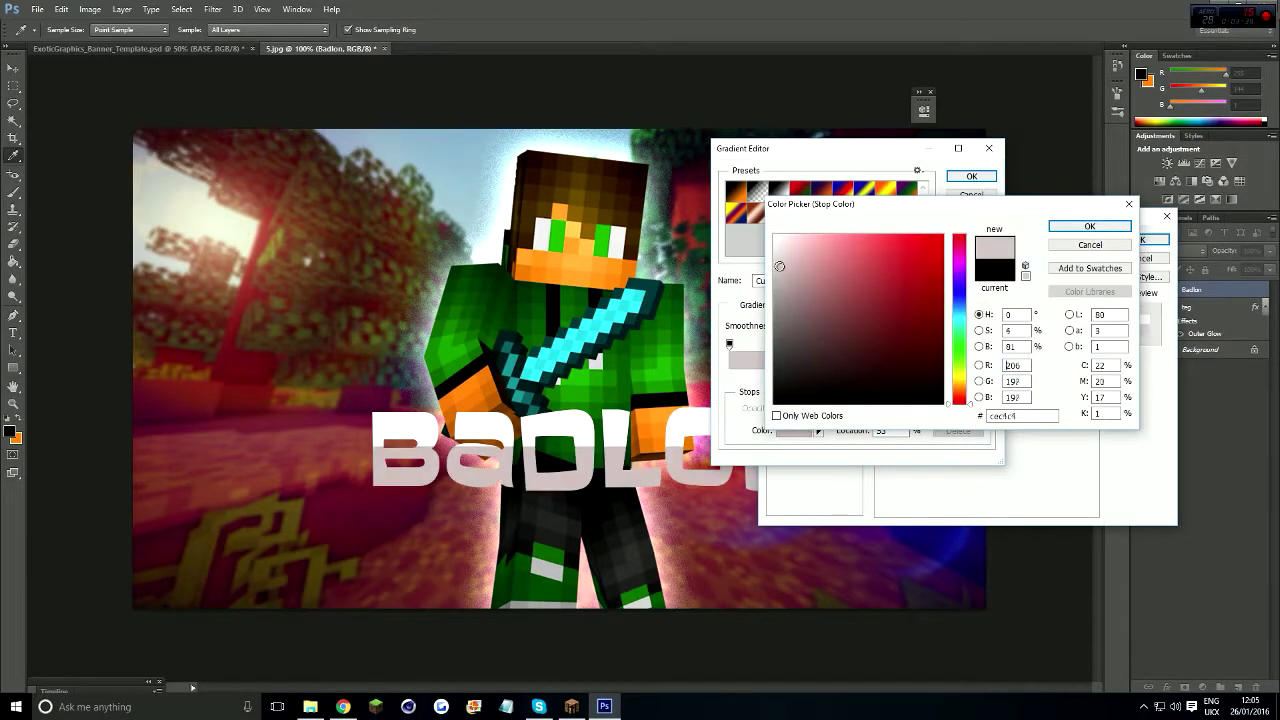
key(Return)
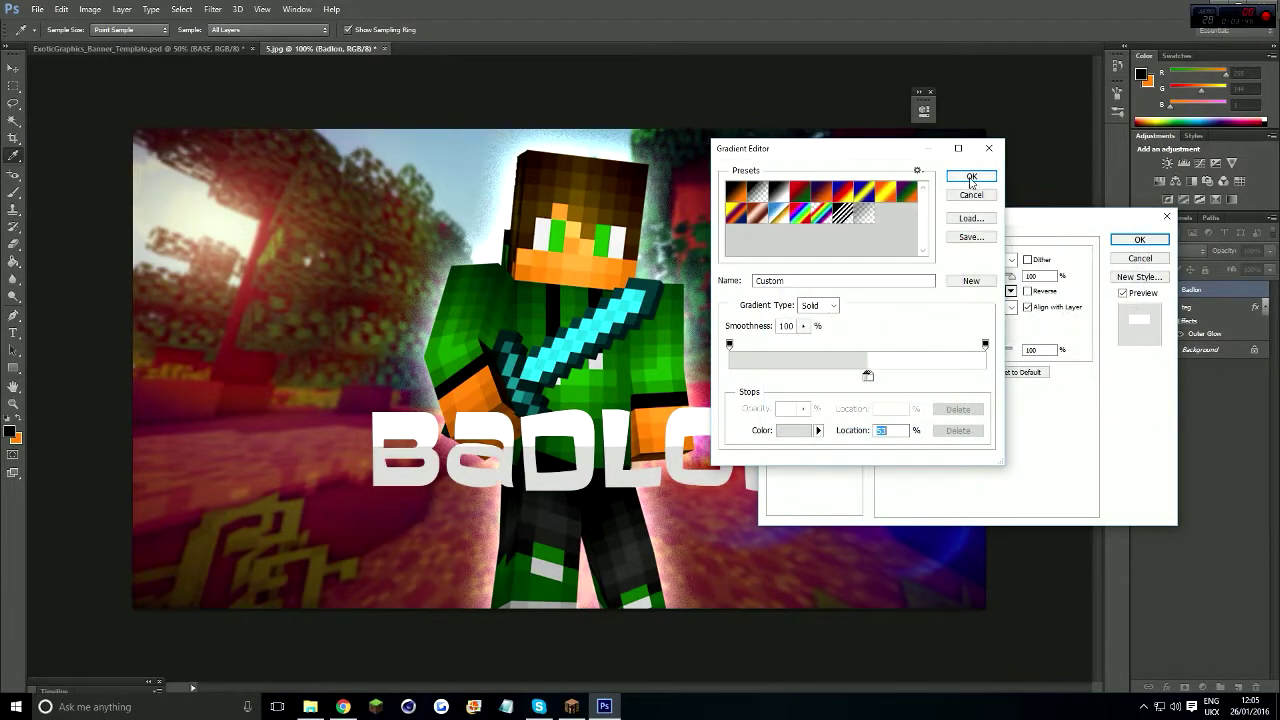
click(971, 177)
Step: Give the title a light cyan outer glow and an outline stroke
double_click(1205, 333)
click(922, 304)
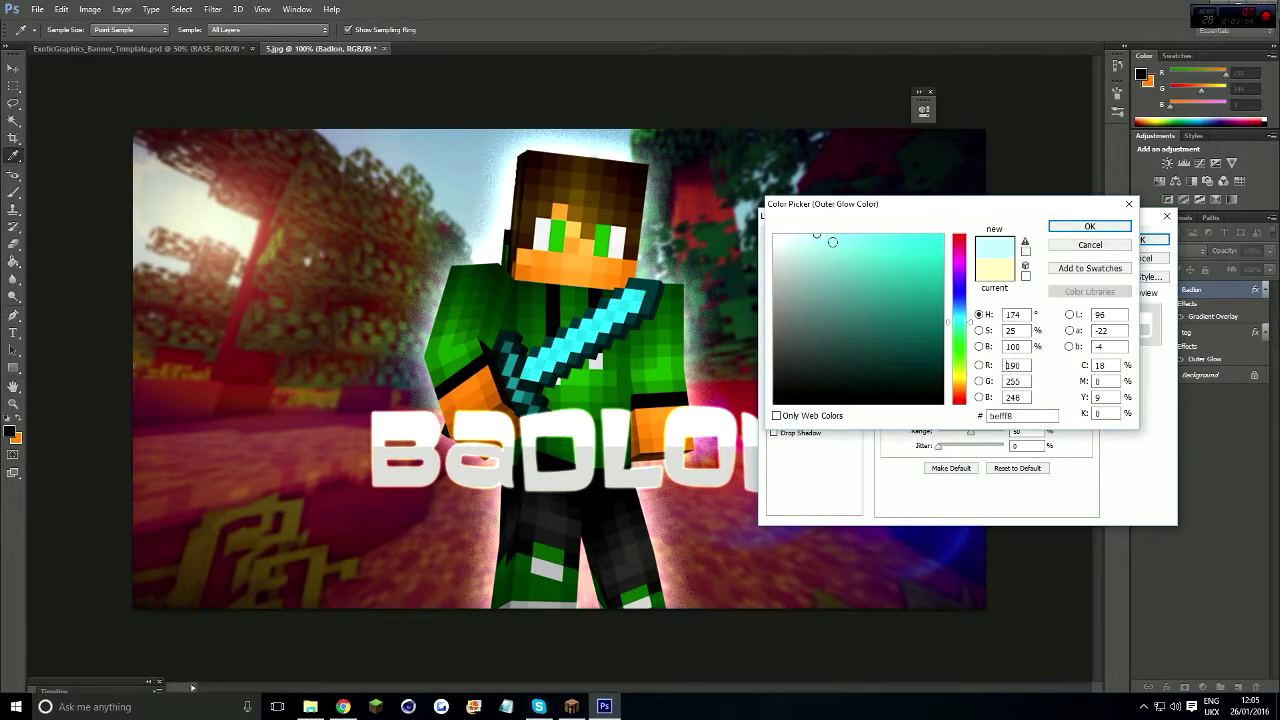
key(Return)
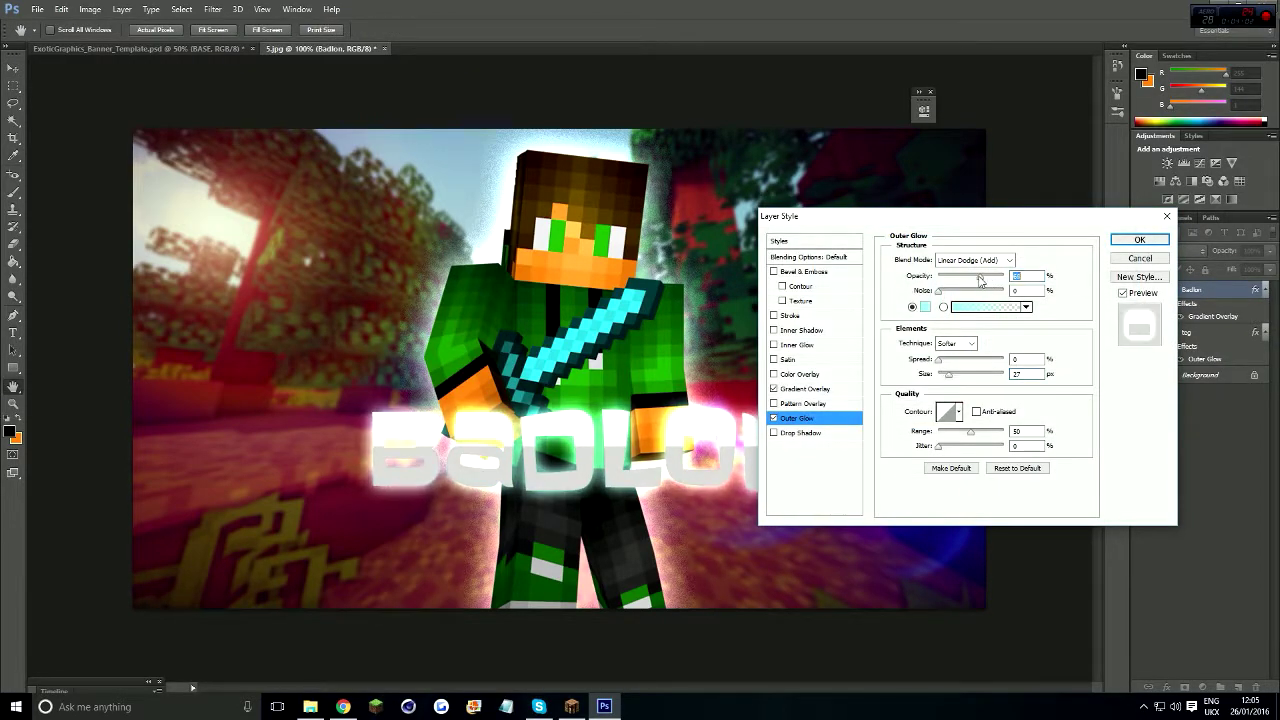
click(790, 315)
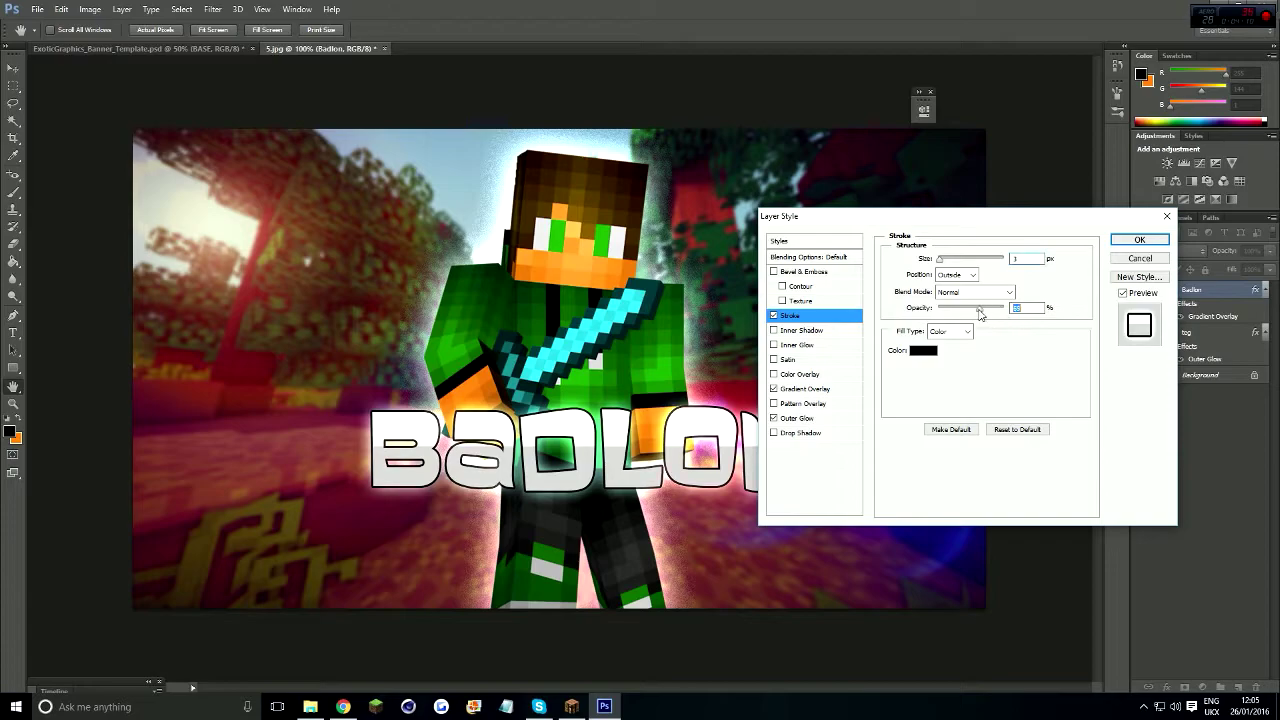
click(1133, 241)
Step: Nudge Badlon left, add a duplicate offset slightly right and down, and draw a text box below
key(v)
drag(568, 447, 560, 447)
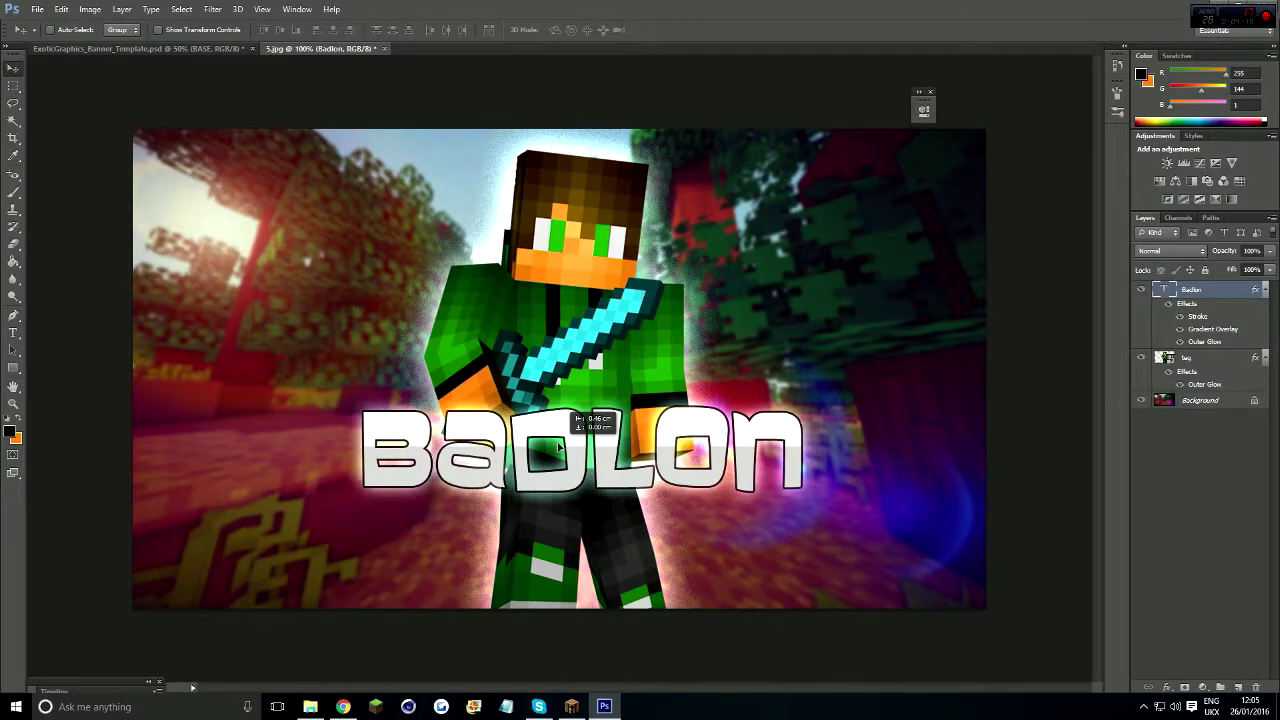
key(ctrl+j)
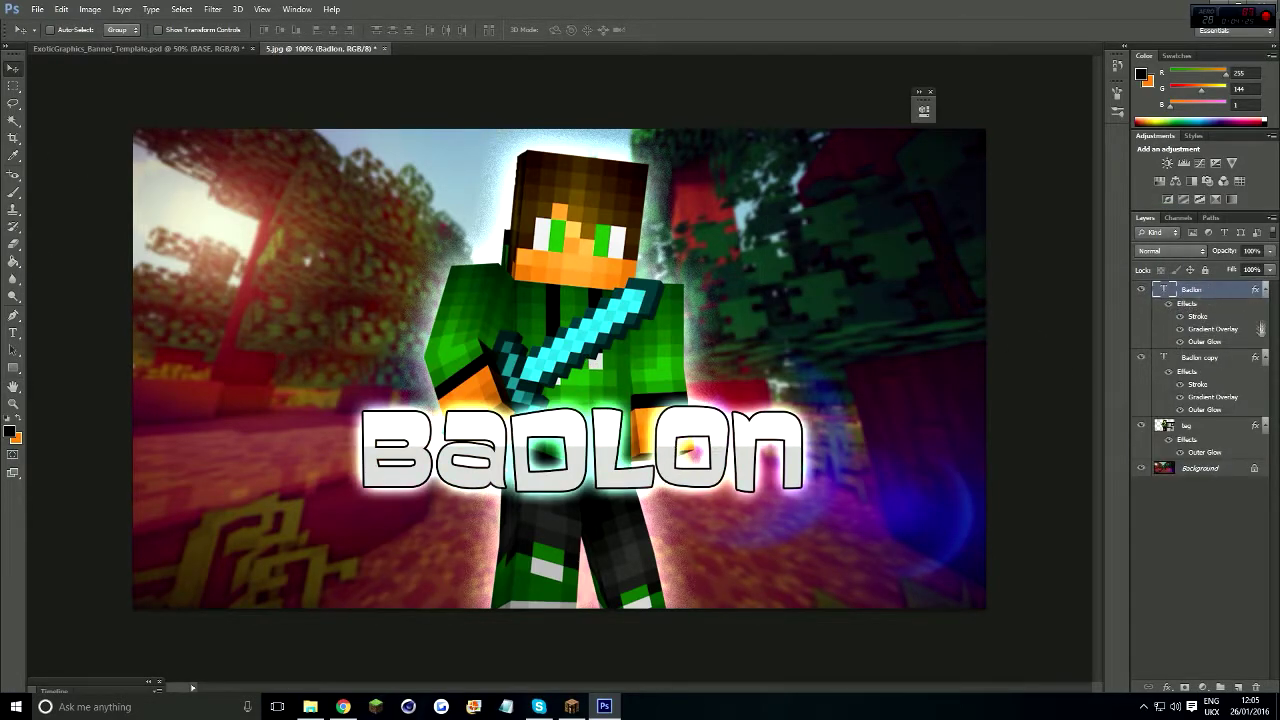
drag(686, 430, 689, 436)
key(t)
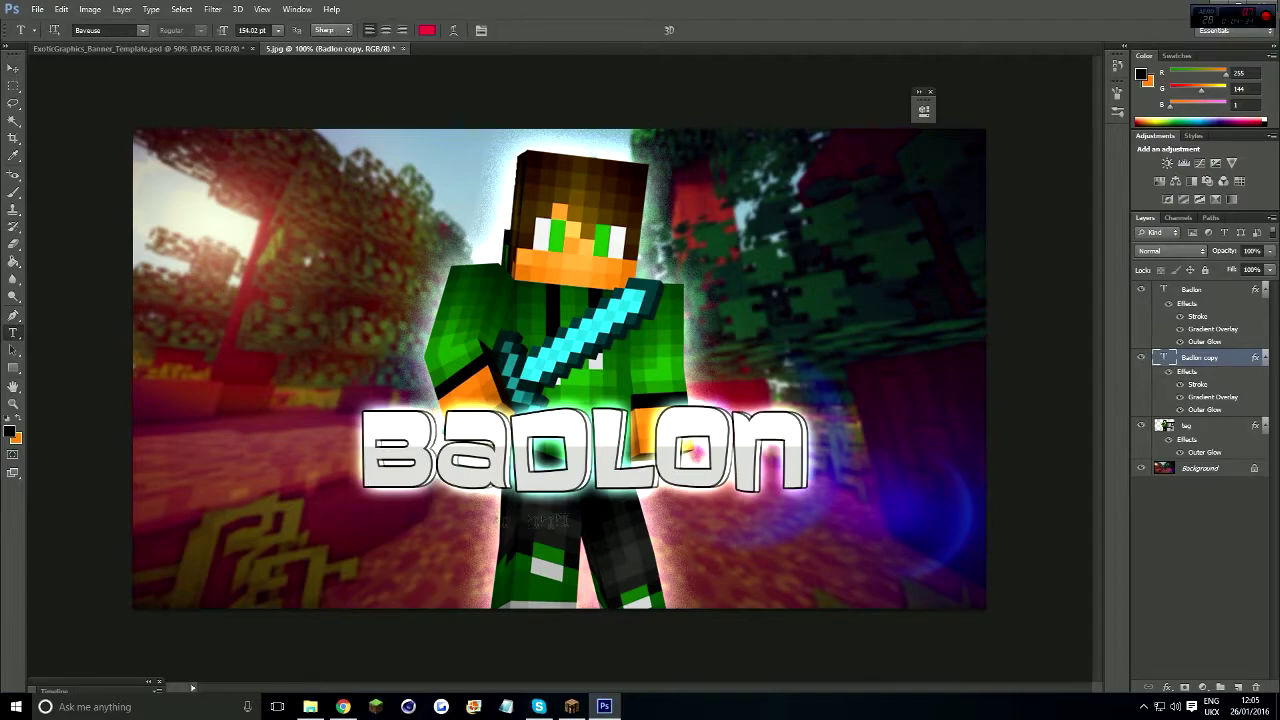
drag(710, 620, 741, 616)
Step: Type 'PVP', trying Broadway and then another font, and commit it
text(PVP)
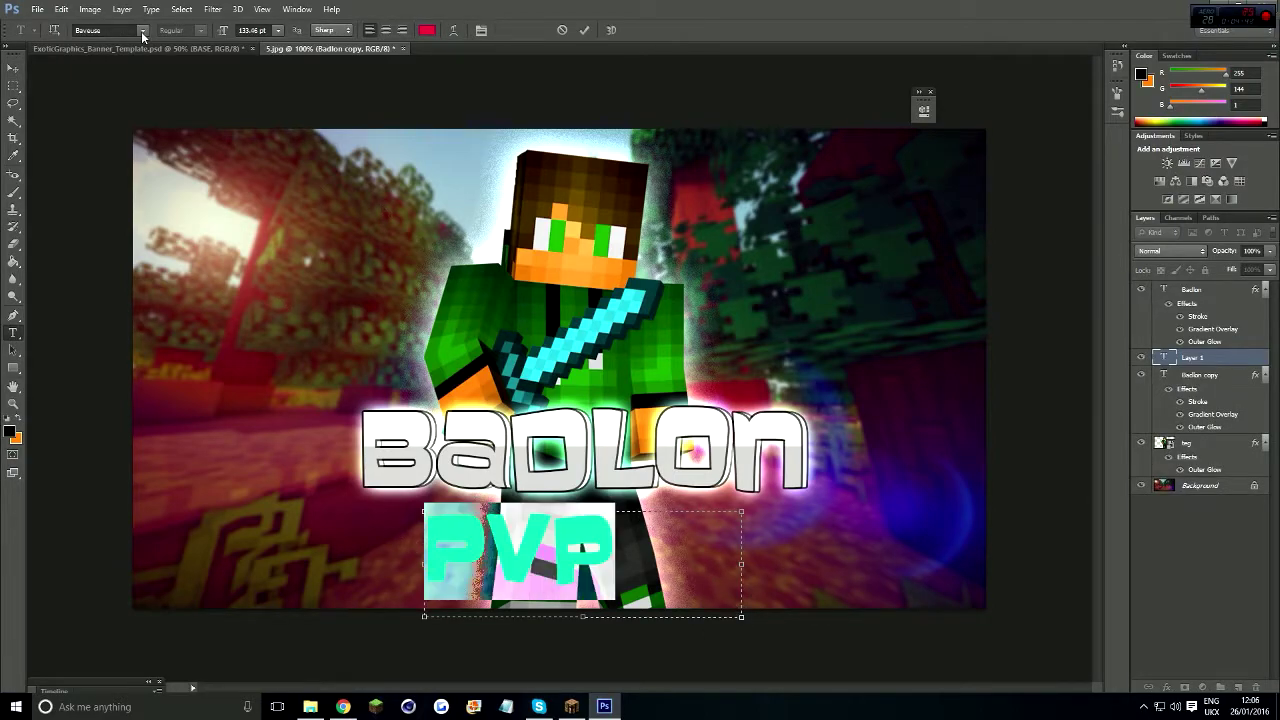
click(142, 30)
click(130, 100)
click(142, 30)
scroll(249, 300, down, 3)
click(249, 296)
key(ctrl+Return)
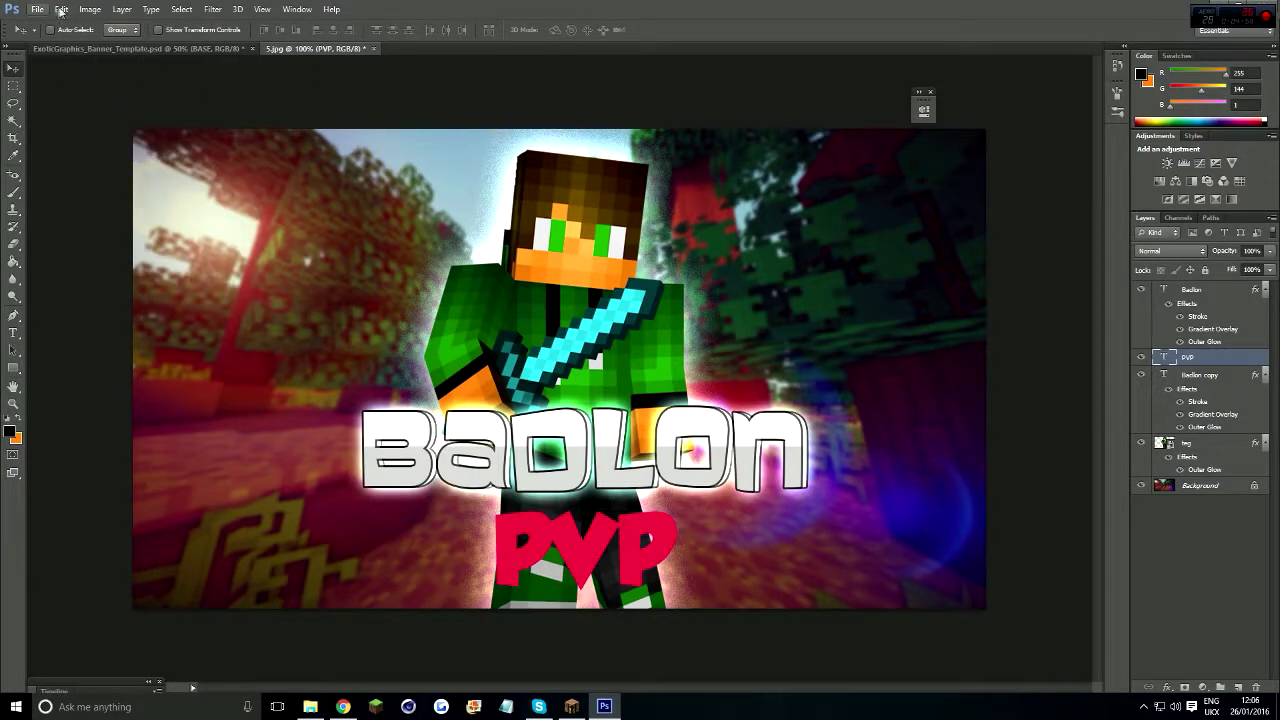
Step: Scale PVP up and position it beneath the Badlon title
key(ctrl+t)
drag(492, 558, 400, 558)
key(v)
click(580, 263)
drag(508, 517, 588, 545)
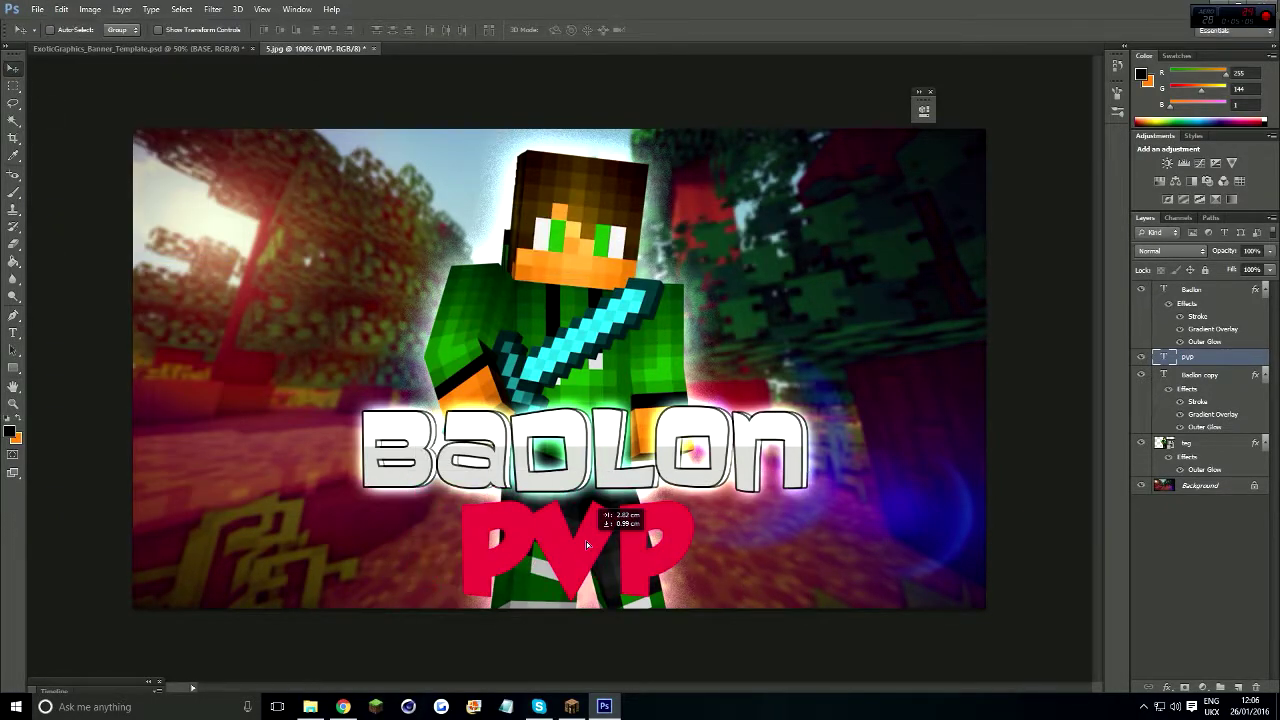
double_click(1220, 360)
Step: Give PVP a gradient overlay with a cyan middle stop and a light cyan end stop
click(820, 393)
click(950, 290)
drag(985, 376, 864, 377)
click(857, 377)
click(795, 430)
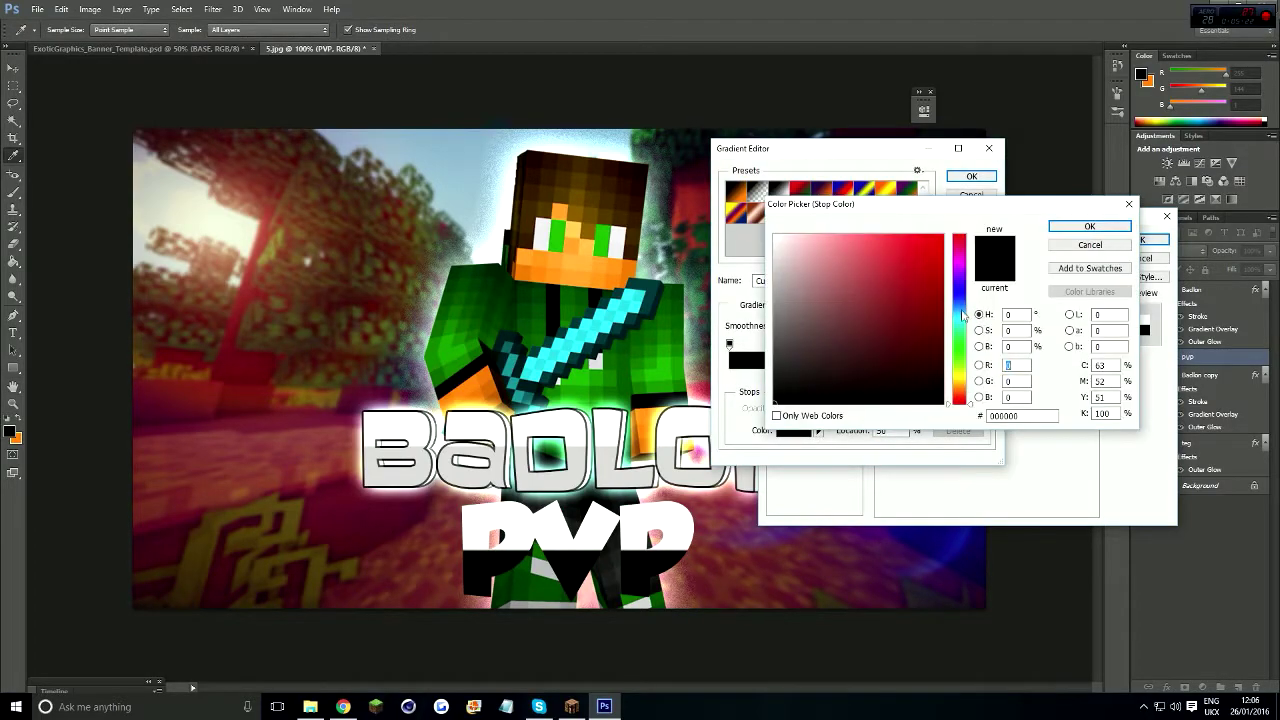
click(923, 252)
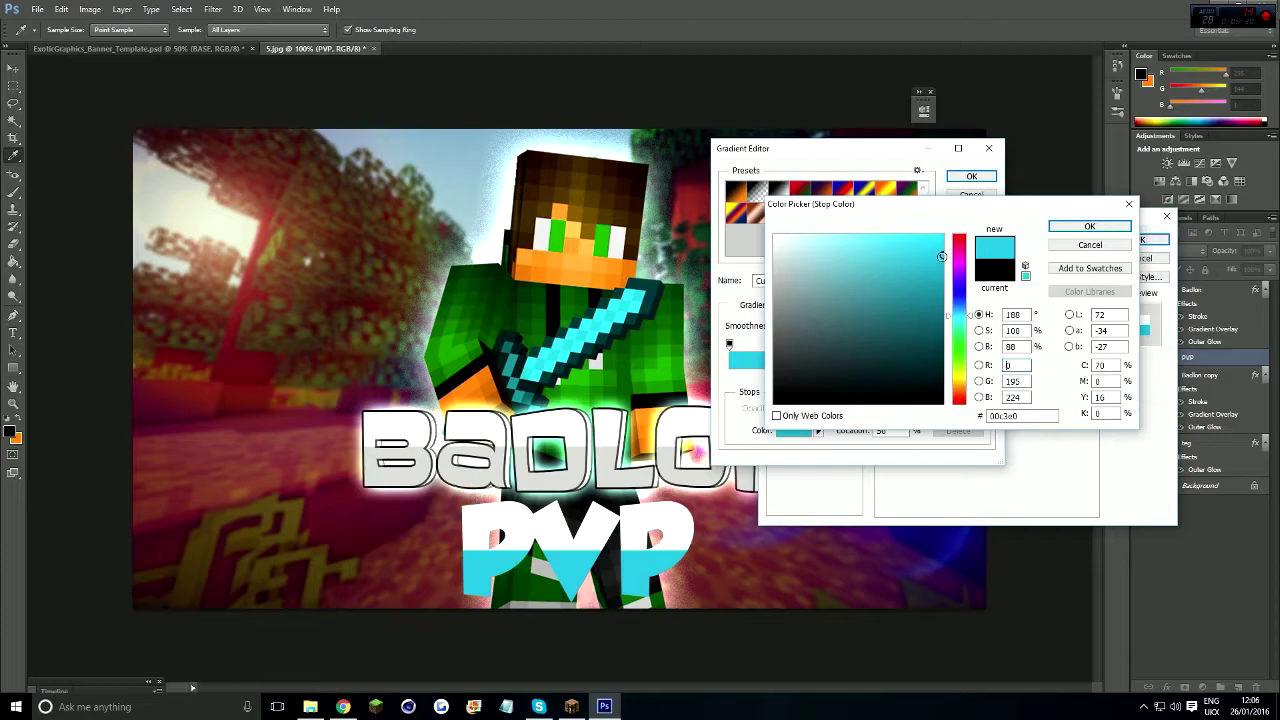
click(1090, 226)
click(864, 377)
click(795, 430)
click(935, 247)
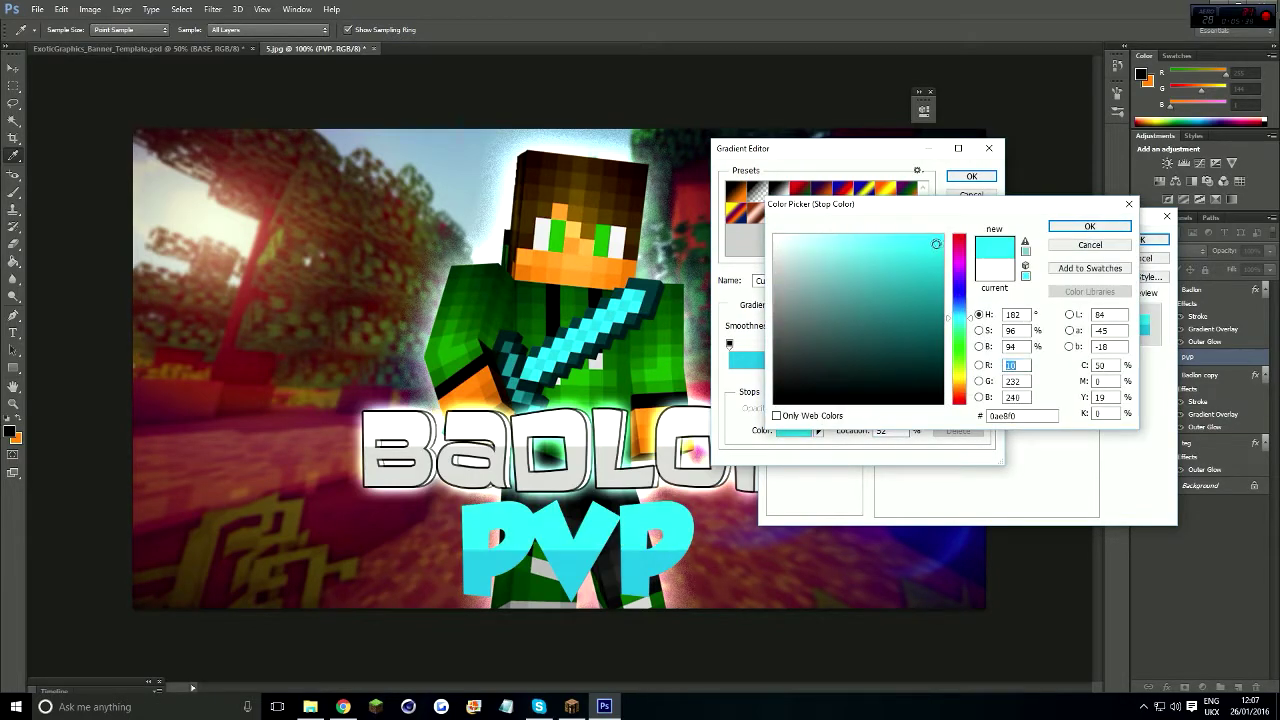
click(1090, 226)
click(971, 176)
Step: Add an outer glow and a stroke to PVP and apply the layer style
click(797, 418)
click(925, 307)
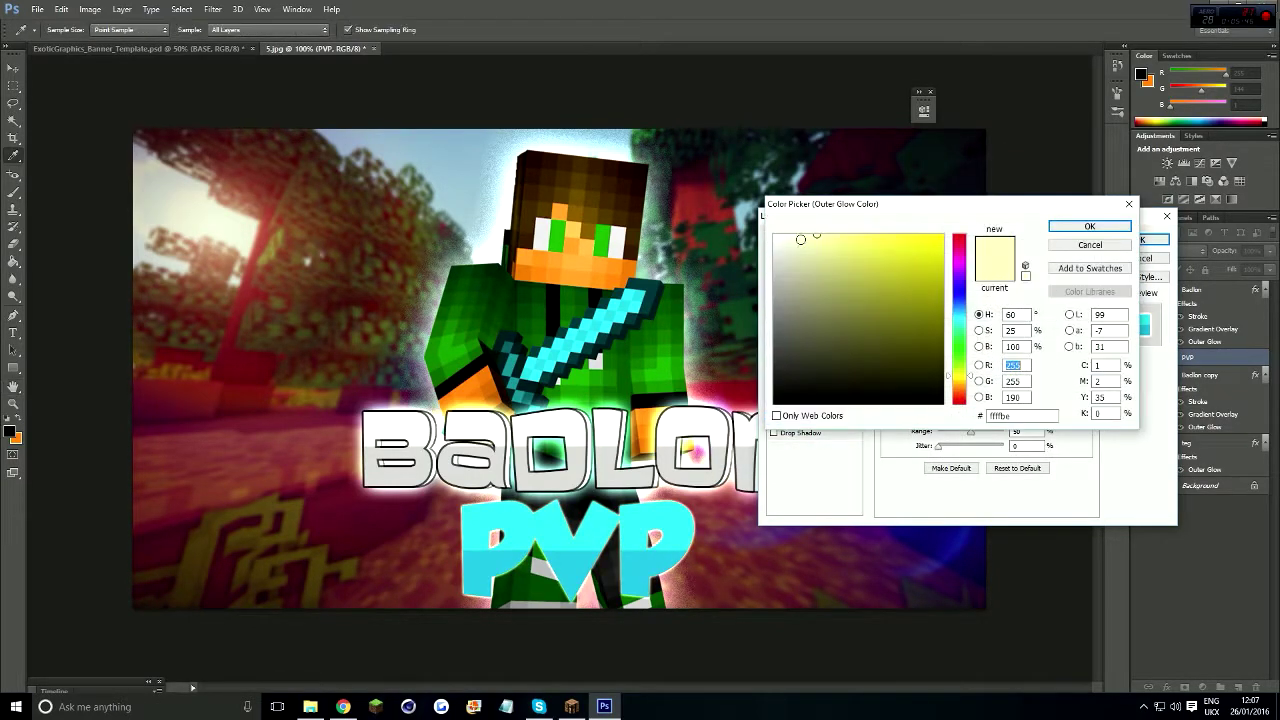
click(1090, 226)
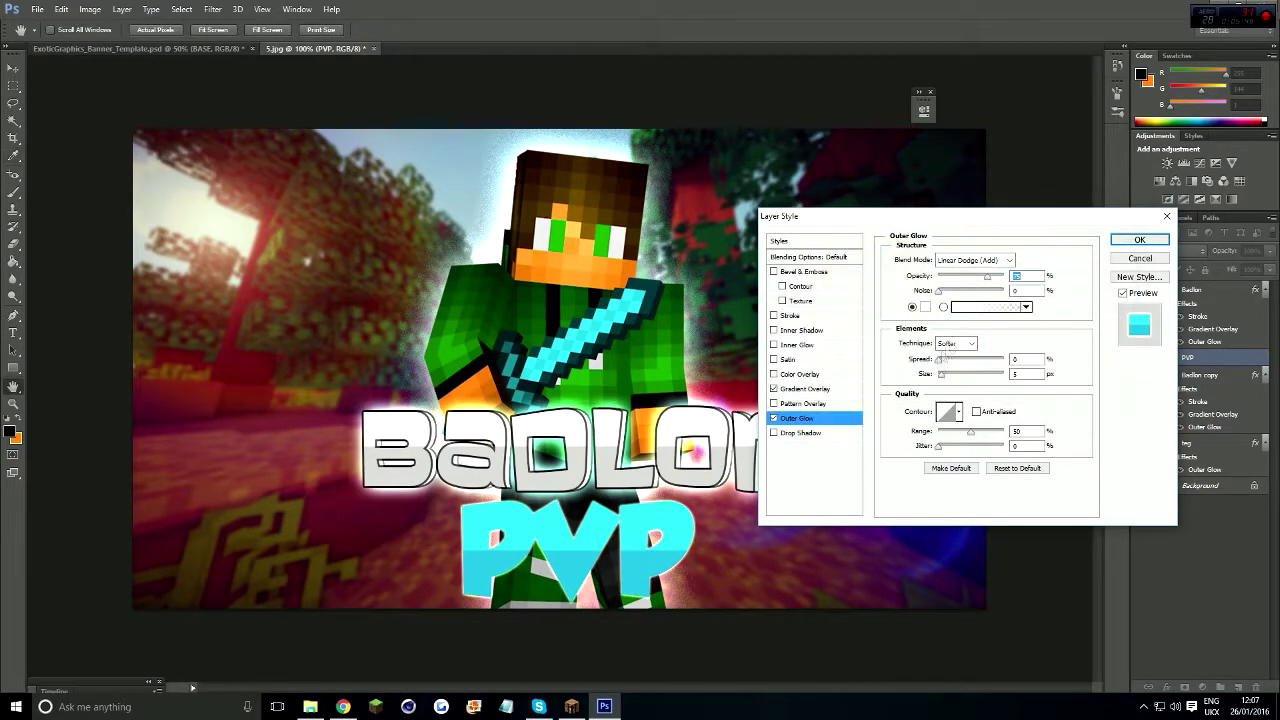
click(790, 315)
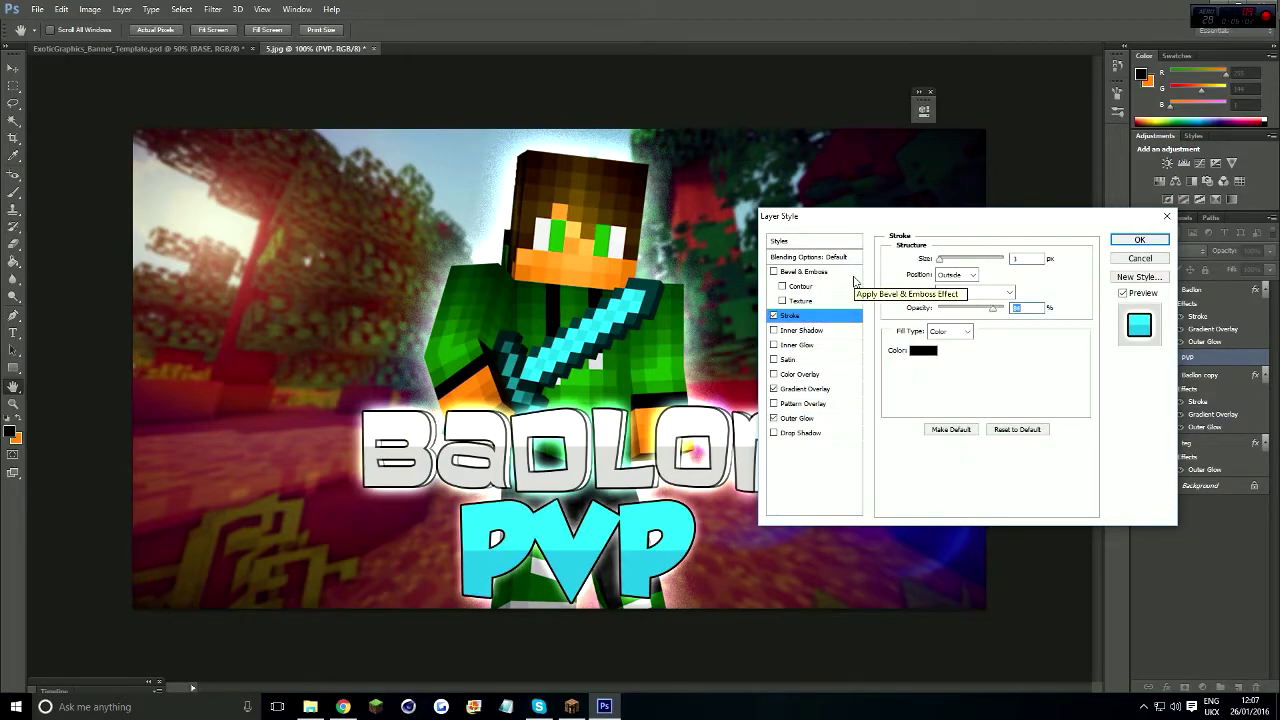
click(1139, 239)
Step: Set the PVP text in the Impact font
double_click(1163, 357)
click(143, 30)
click(145, 113)
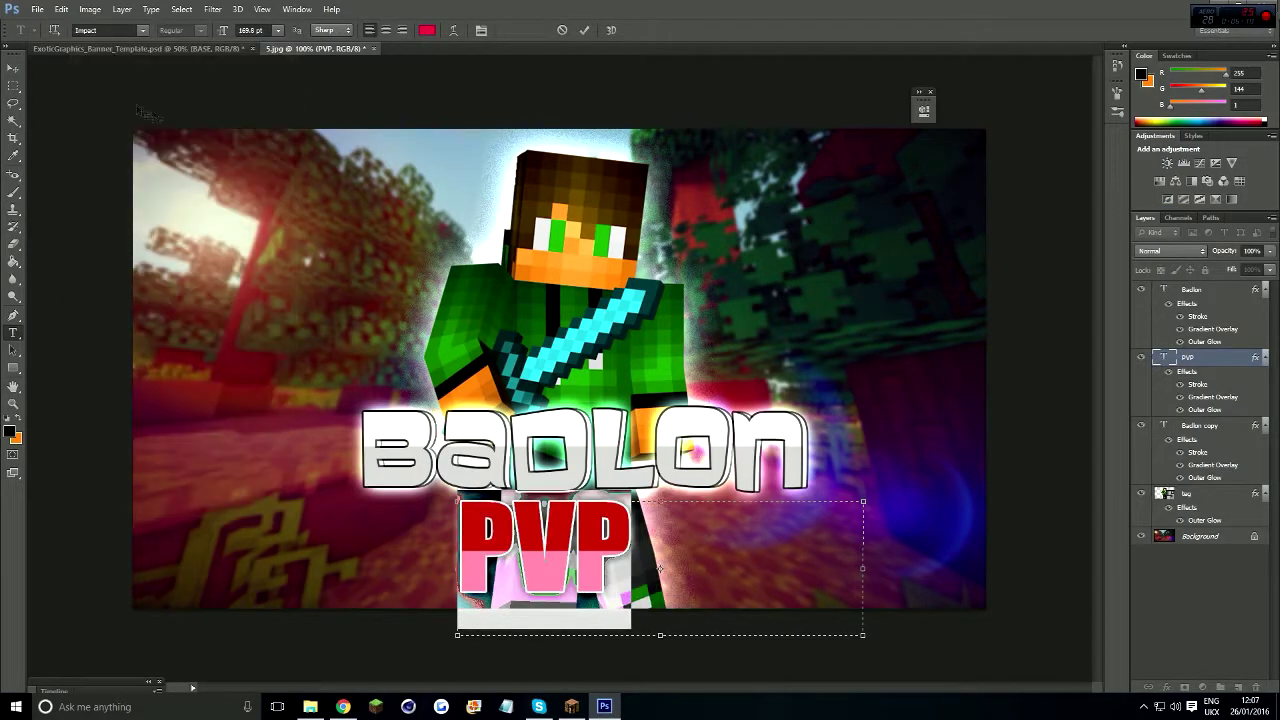
Step: Try several fonts and restyle the PVP text in a serif font
click(12, 70)
click(13, 332)
double_click(1163, 357)
click(143, 30)
scroll(180, 250, down, 5)
click(200, 118)
click(143, 30)
click(150, 290)
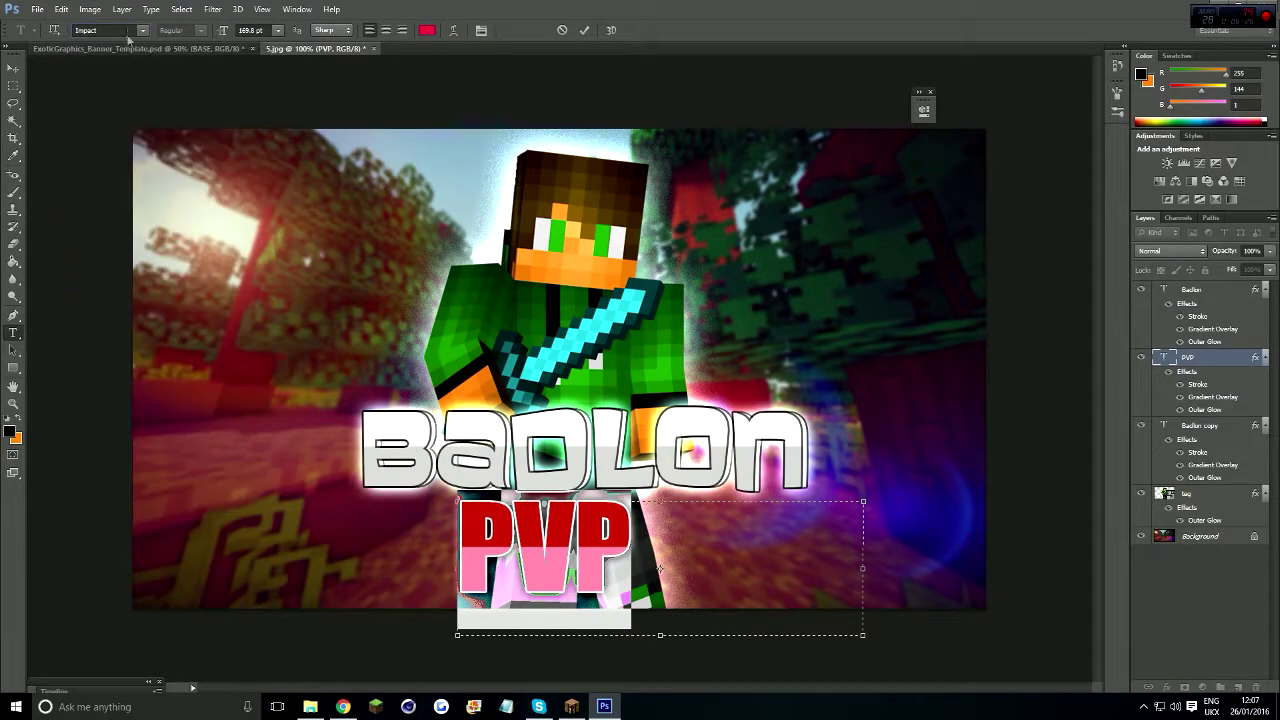
click(143, 30)
click(150, 290)
click(143, 30)
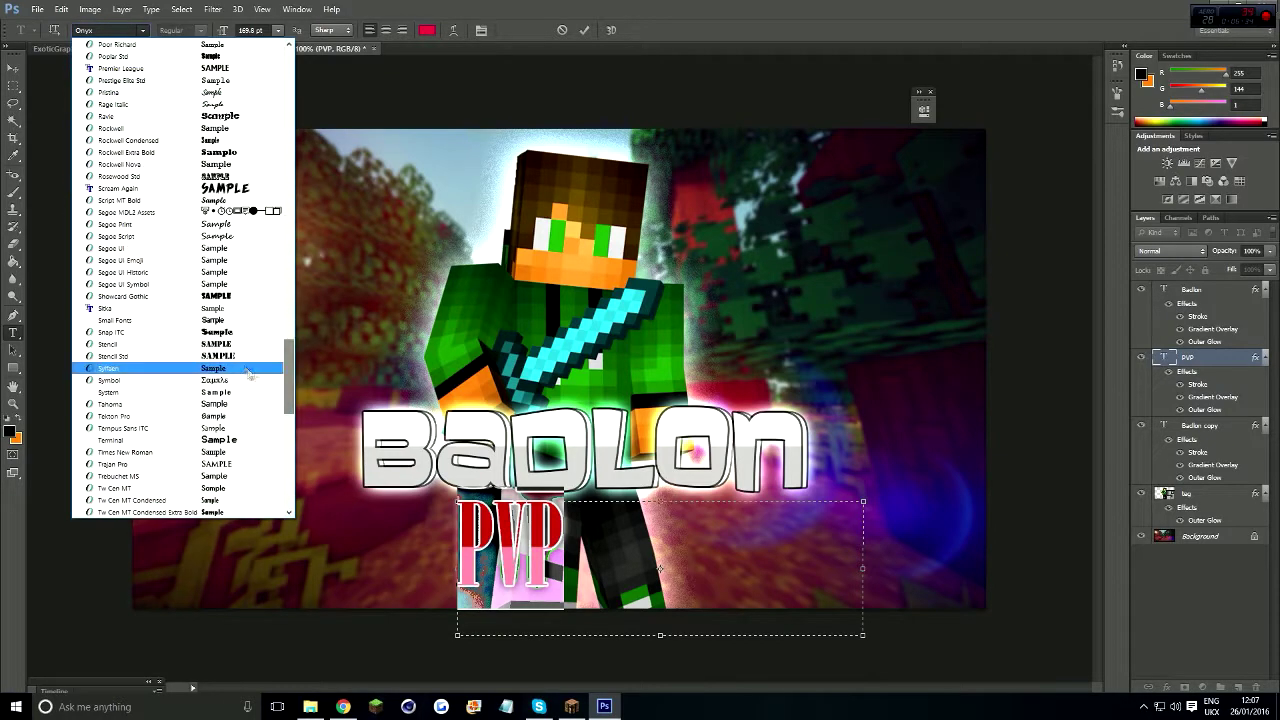
click(240, 367)
key(ctrl+Return)
Step: Nudge PVP down and add a duplicate offset left and down behind it
drag(578, 551, 576, 555)
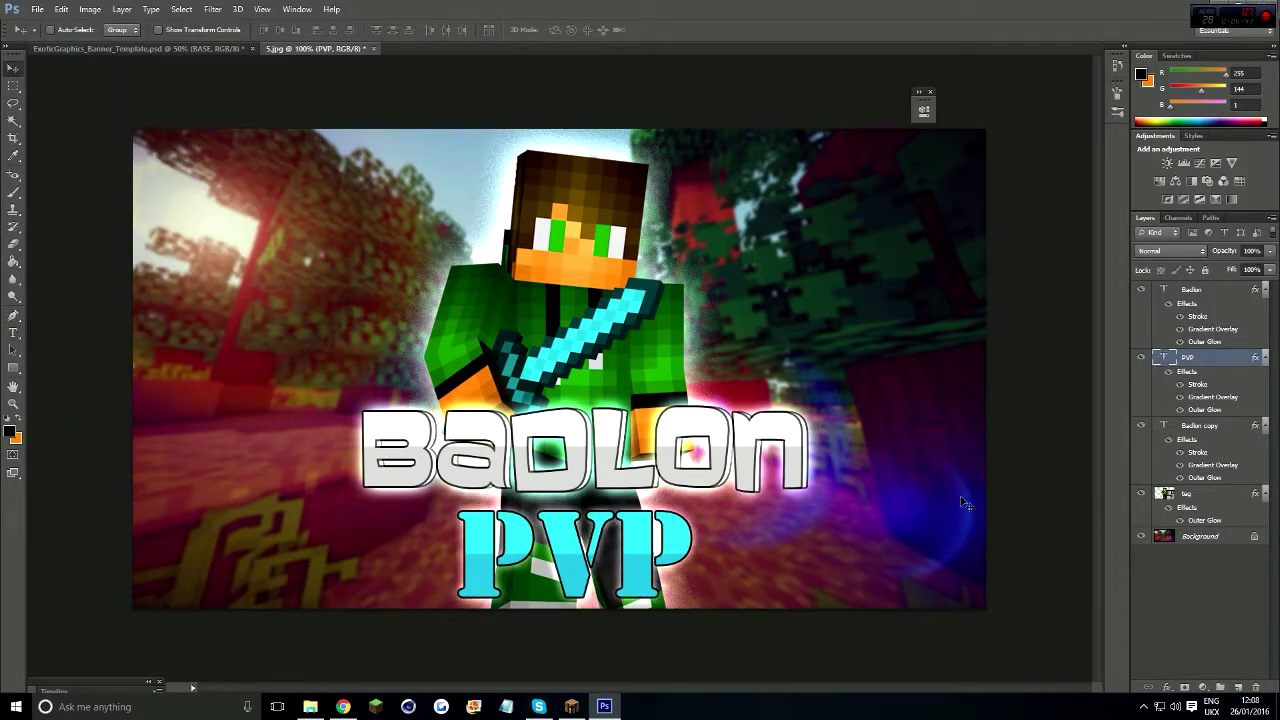
key(ctrl+j)
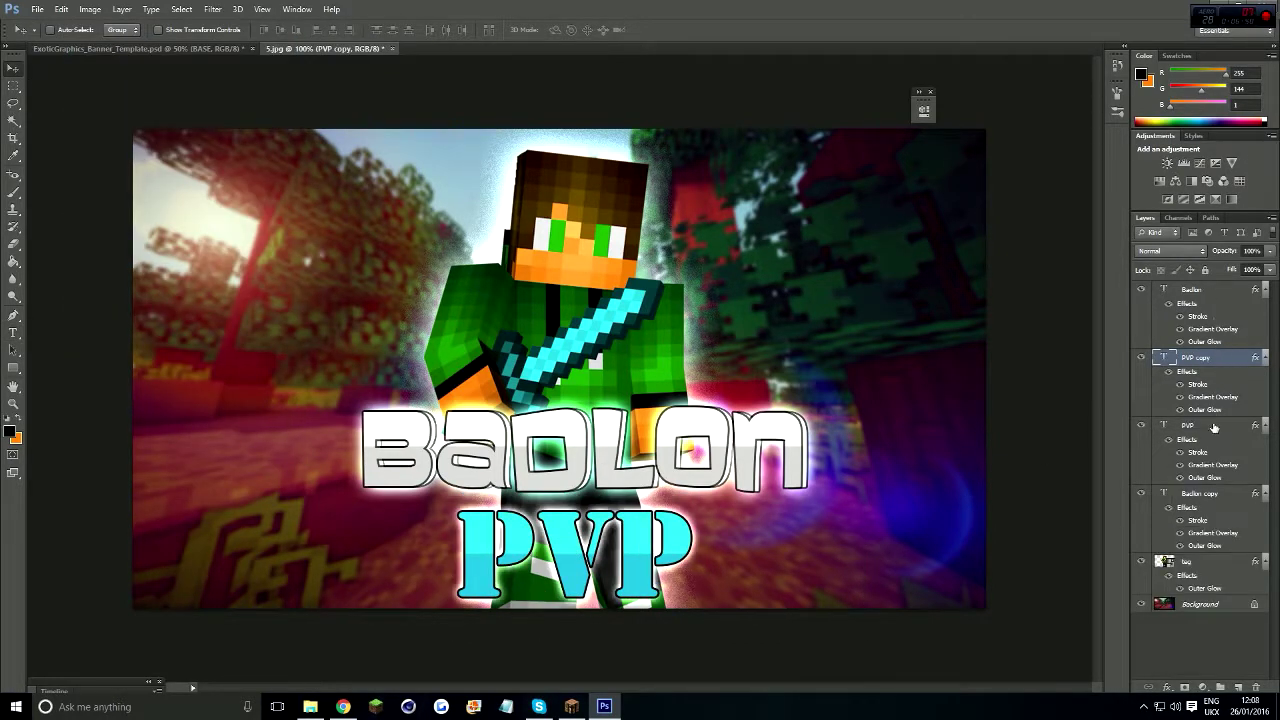
key(Left)
key(Left)
key(Down)
key(Down)
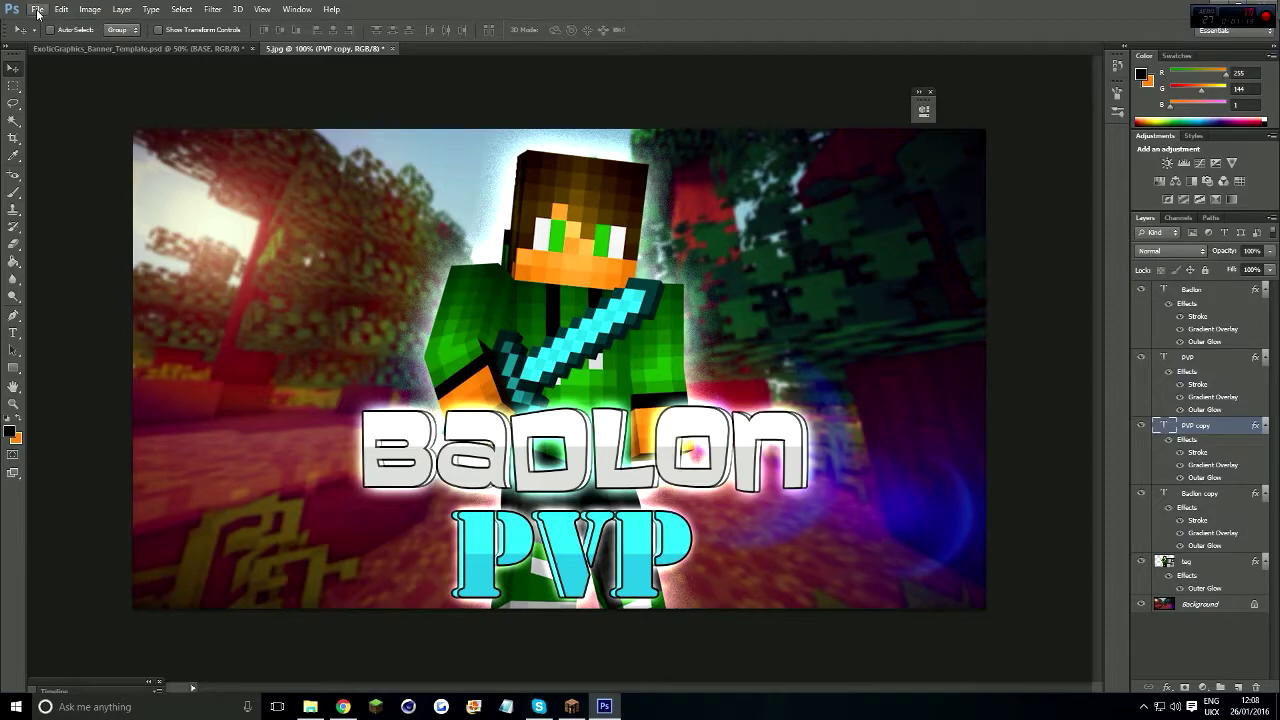
click(343, 706)
Step: Search Google Images for 'green light png' and browse the results
click(560, 30)
text(green light ng)
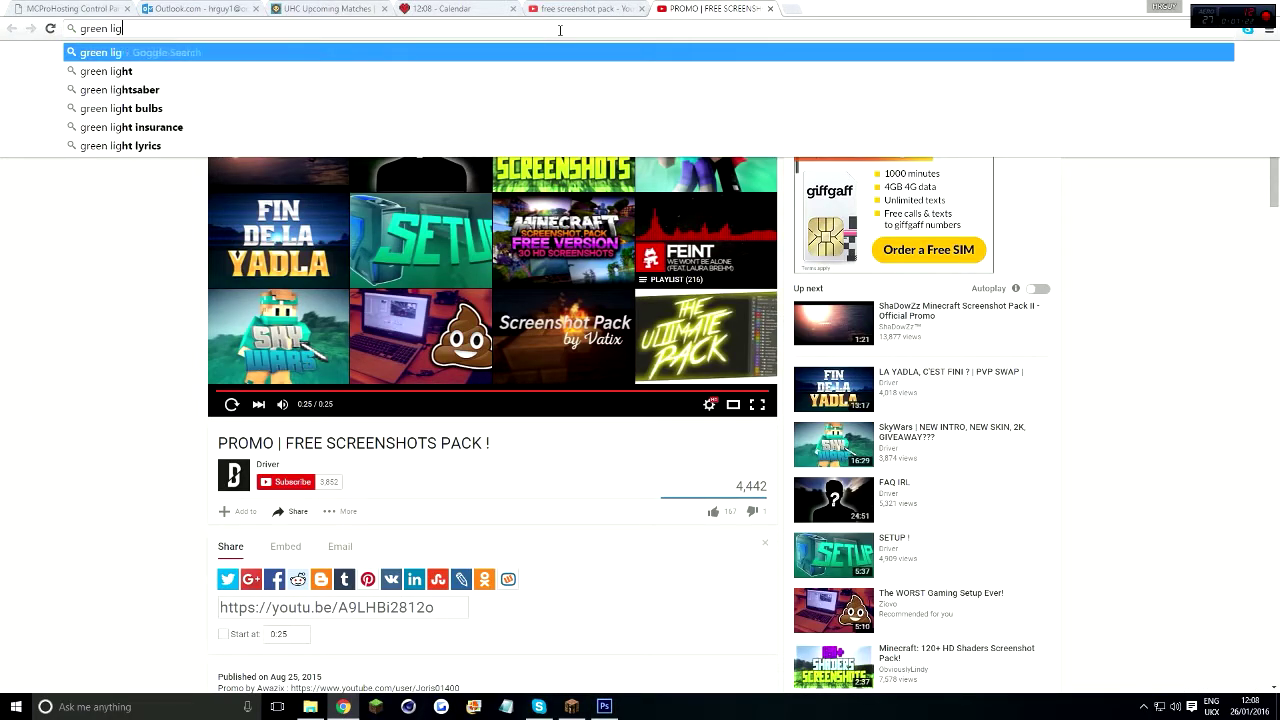
key(Return)
click(143, 75)
text(p)
key(Return)
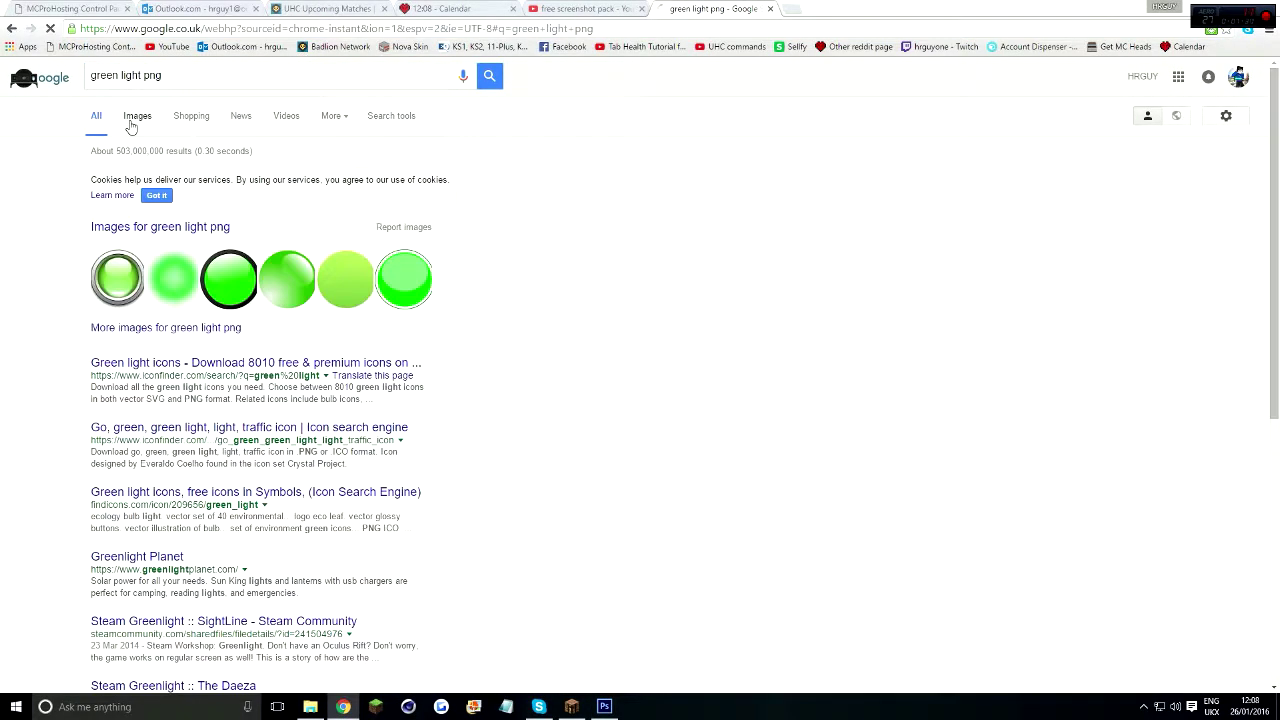
click(134, 118)
scroll(310, 221, down, 2)
scroll(310, 221, down, 3)
scroll(310, 221, up, 5)
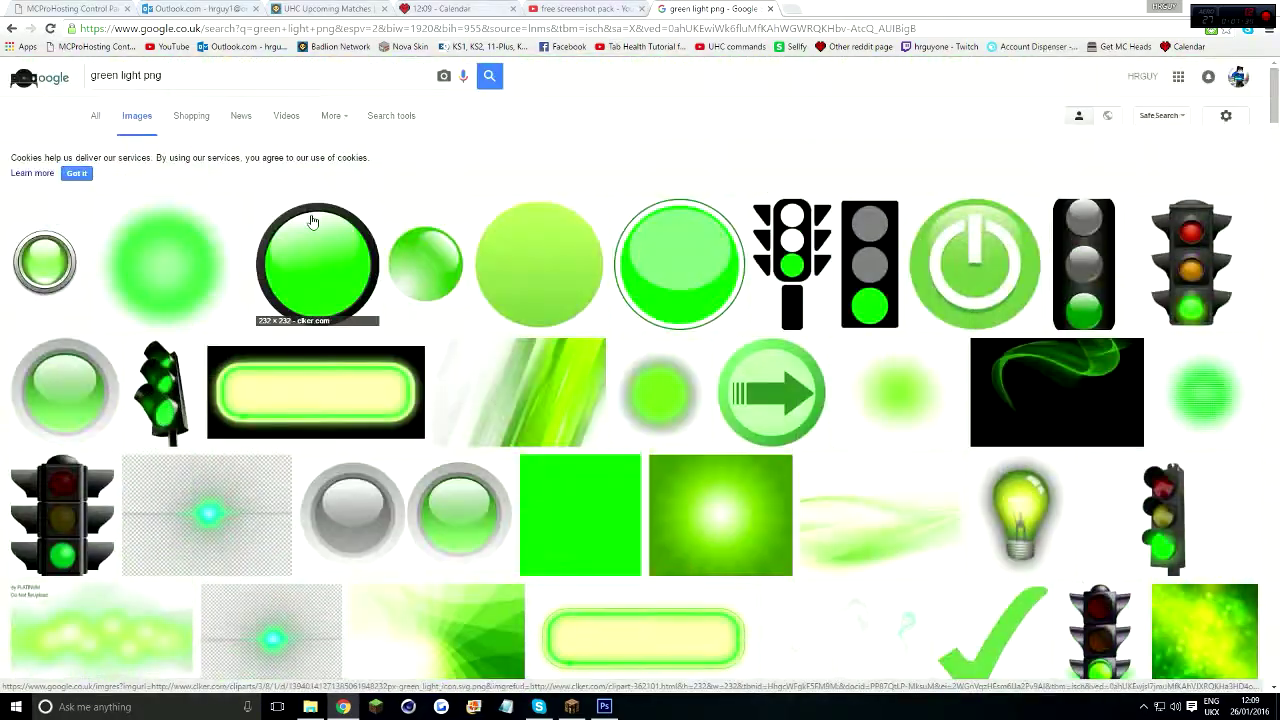
scroll(312, 222, down, 2)
scroll(312, 222, down, 5)
scroll(312, 222, down, 2)
scroll(312, 222, down, 1)
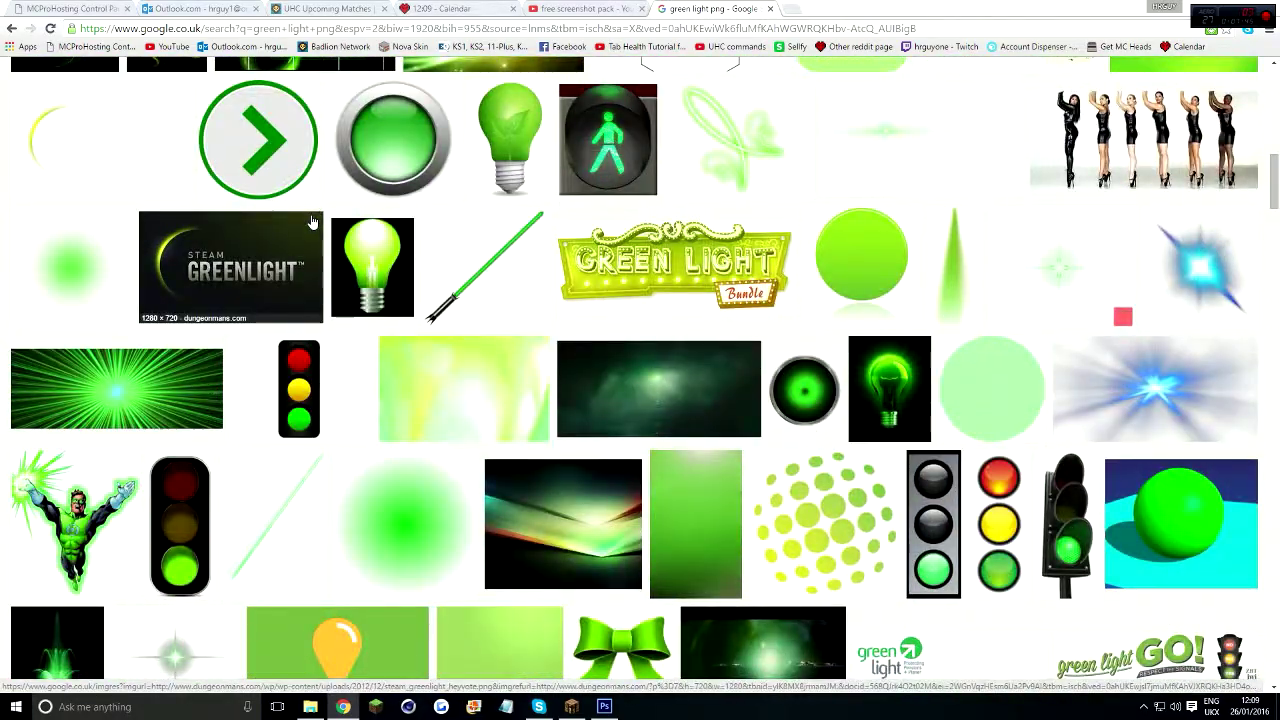
scroll(313, 201, up, 1)
scroll(313, 201, up, 10)
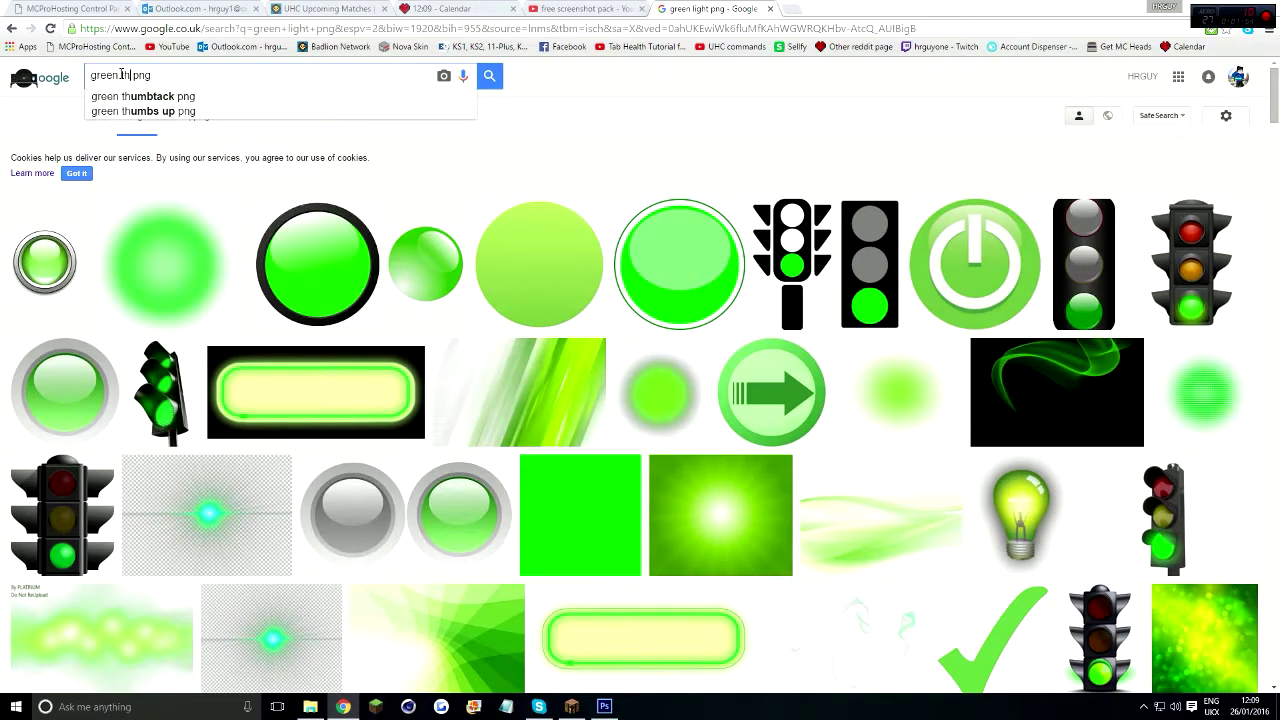
Step: Search 'green thunder png', open the green splash result and save the image
key(Return)
click(470, 262)
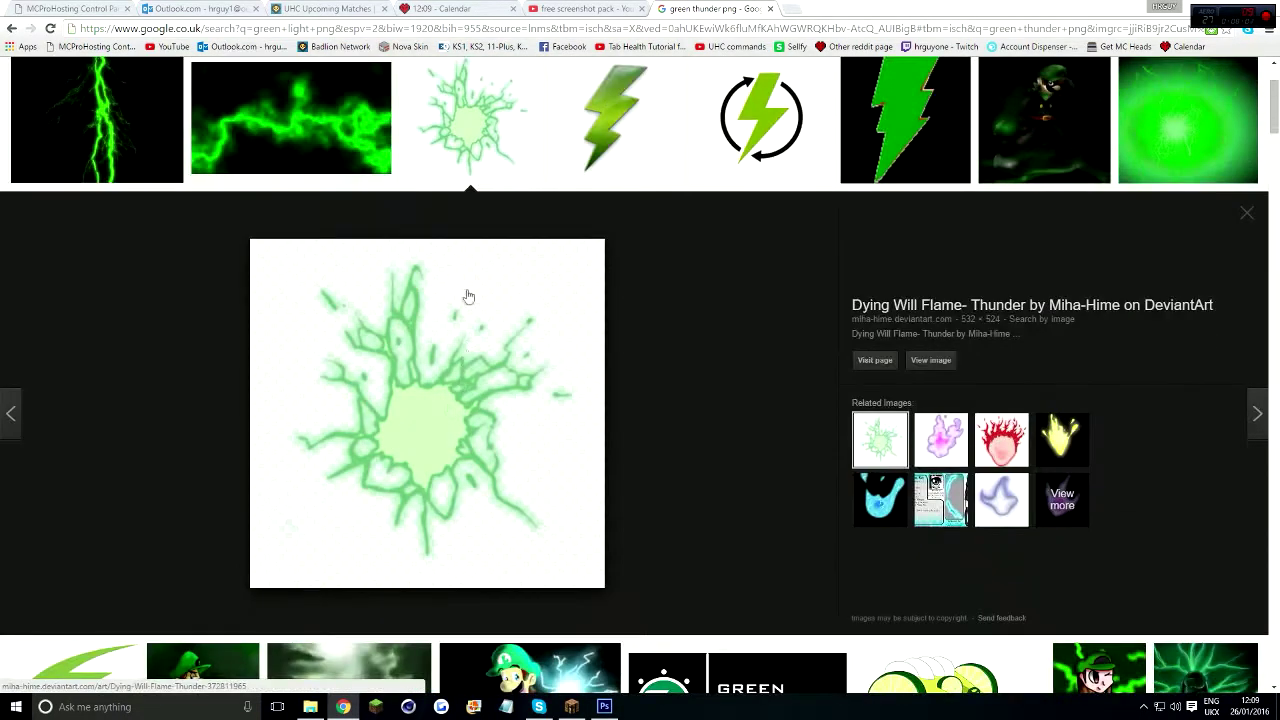
right_click(603, 583)
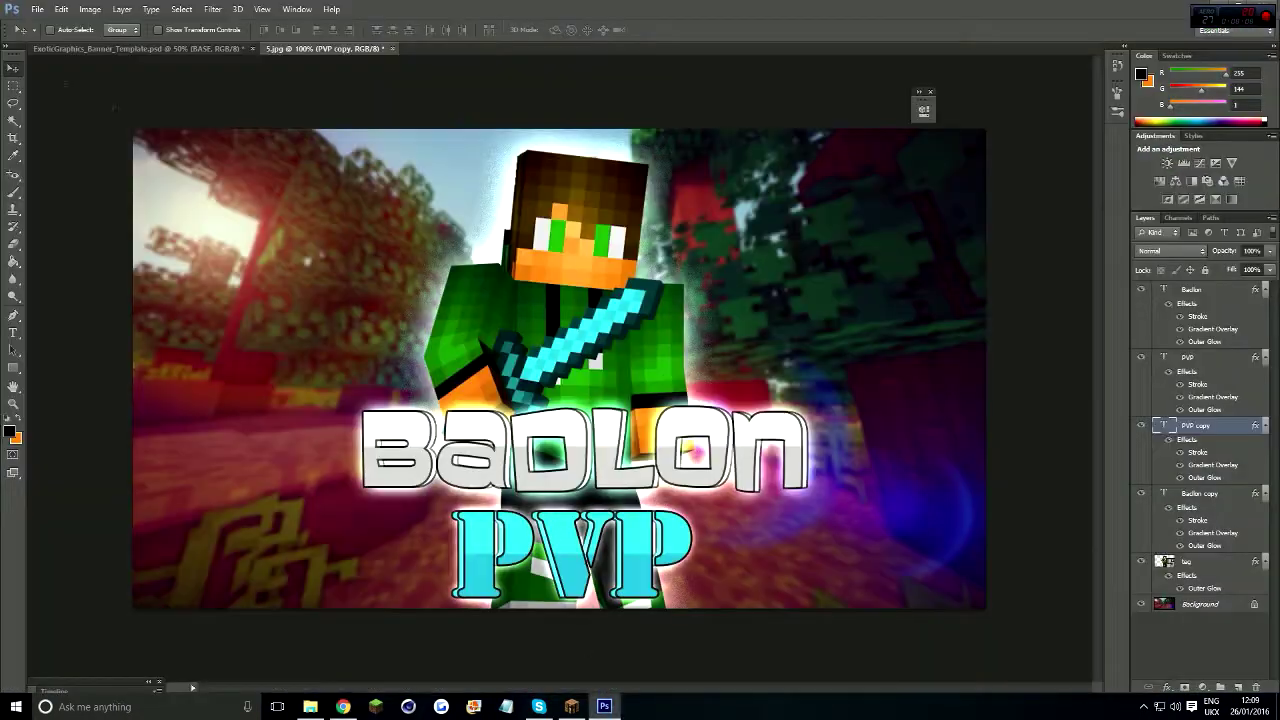
click(37, 9)
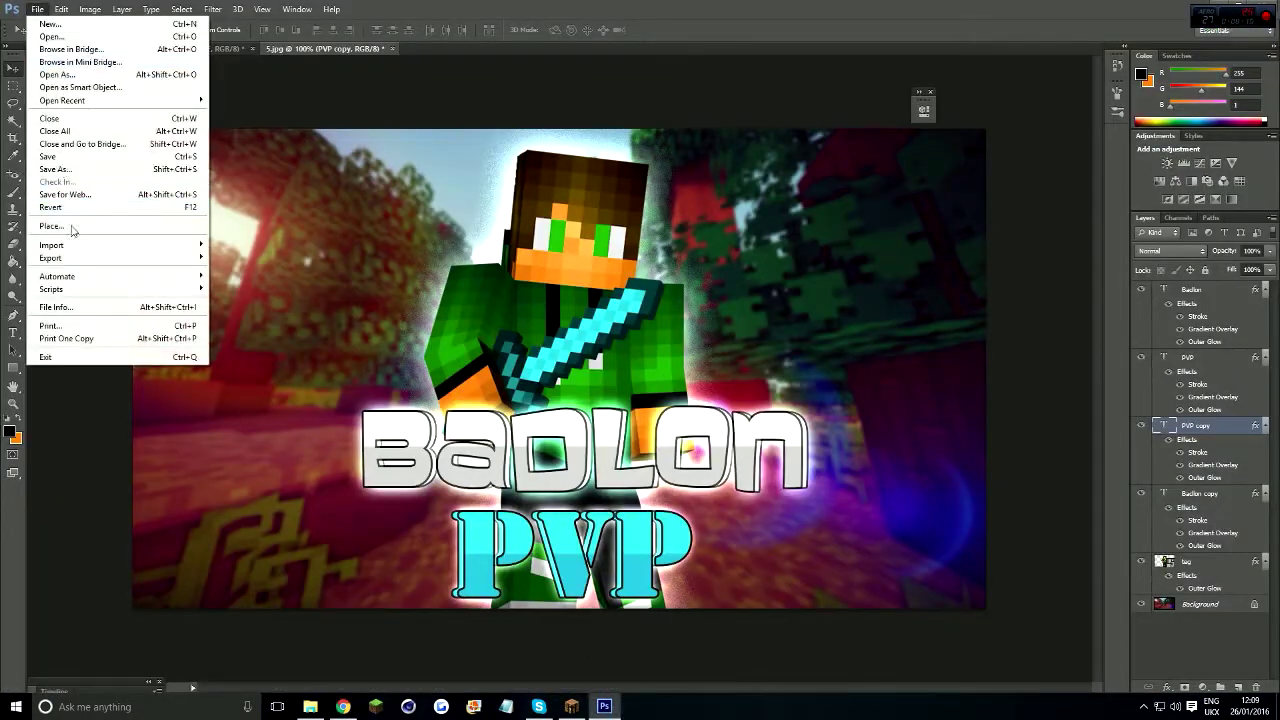
Step: Place the green flame lightning image as a layer over the character's body
click(73, 228)
click(930, 456)
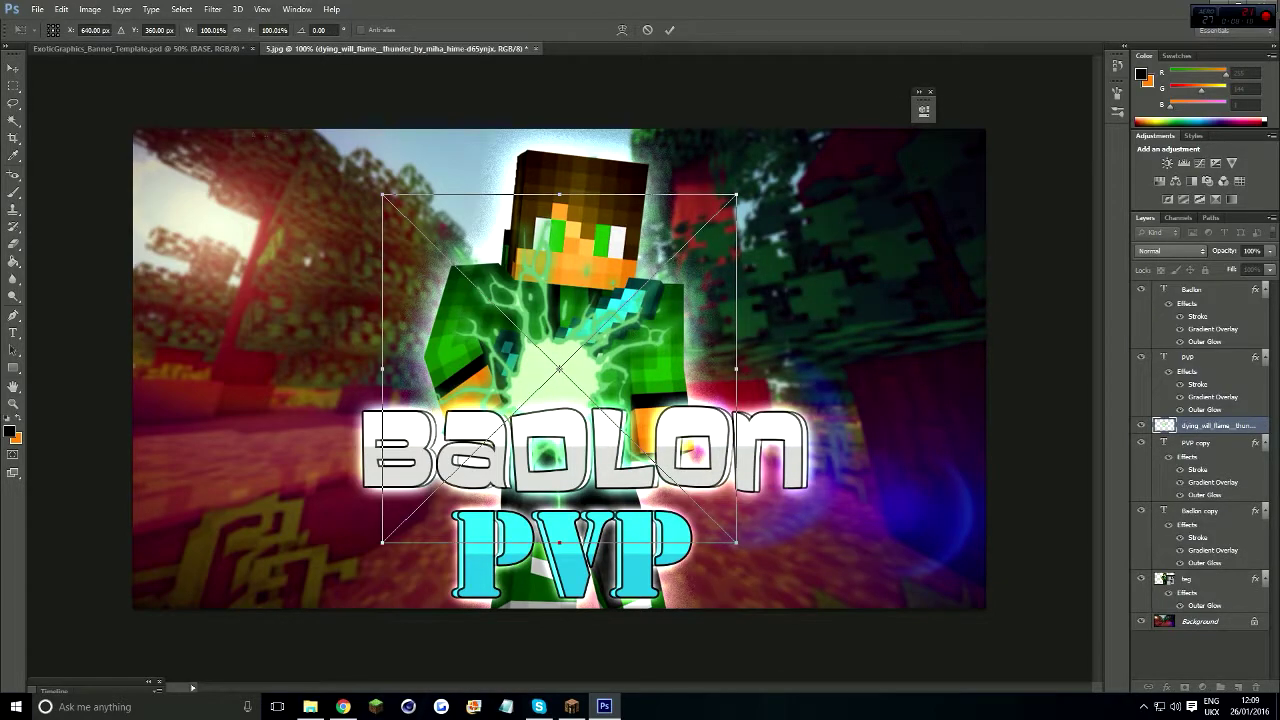
drag(587, 486, 584, 488)
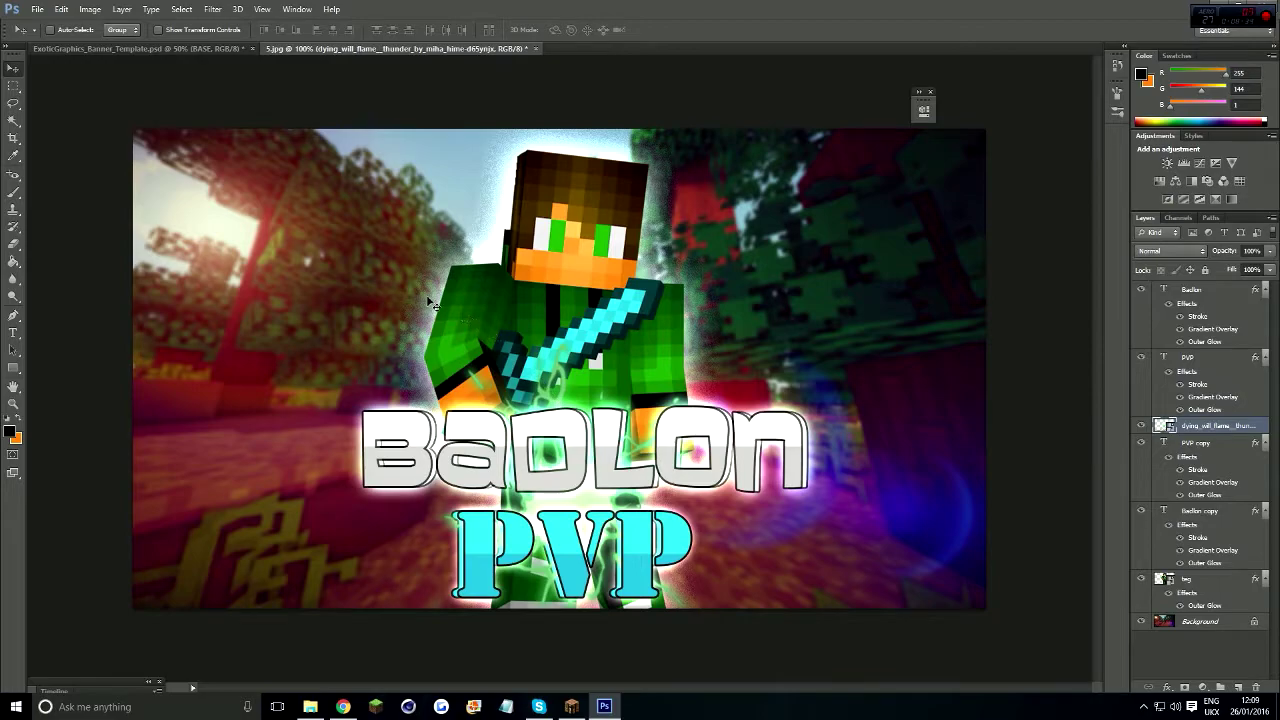
Step: Start saving under a new name and browse to This PC's drives and folders
click(37, 9)
click(105, 190)
click(618, 195)
click(611, 270)
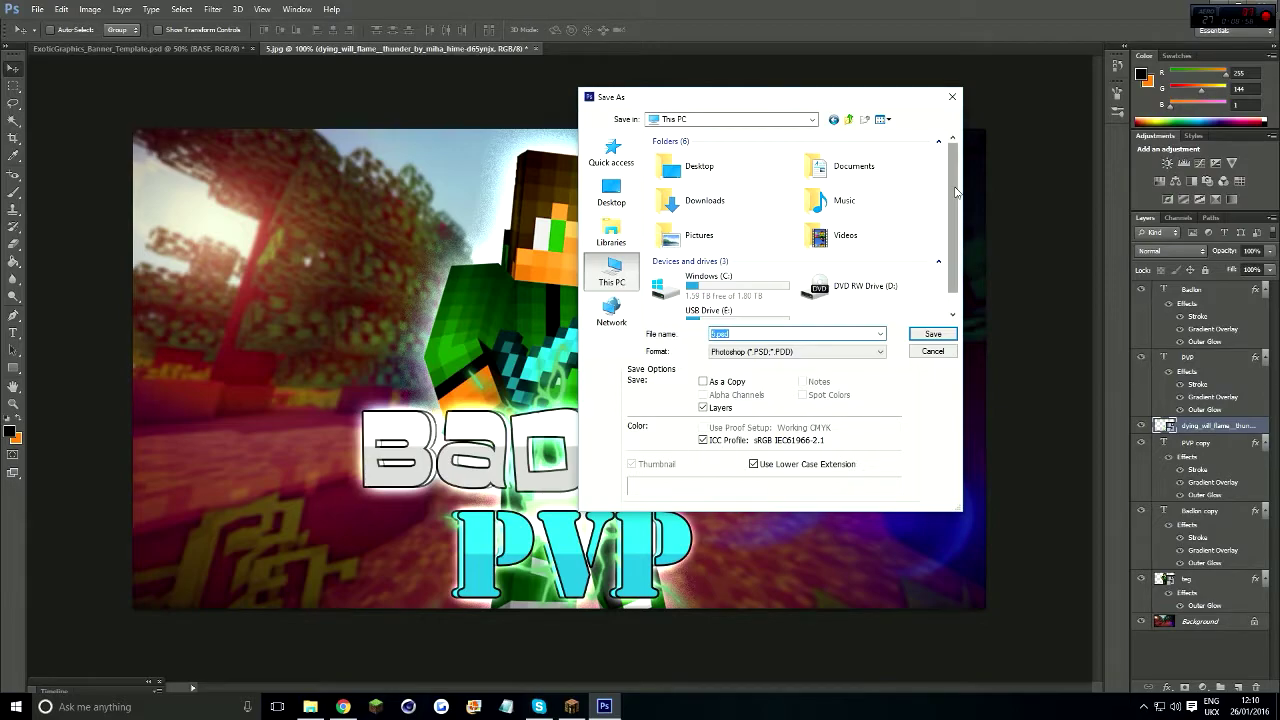
Step: Save the banner as 'TEGames Banner.jpg' in the CLIENTS folder at Maximum JPEG quality
click(612, 192)
scroll(900, 250, down, 3)
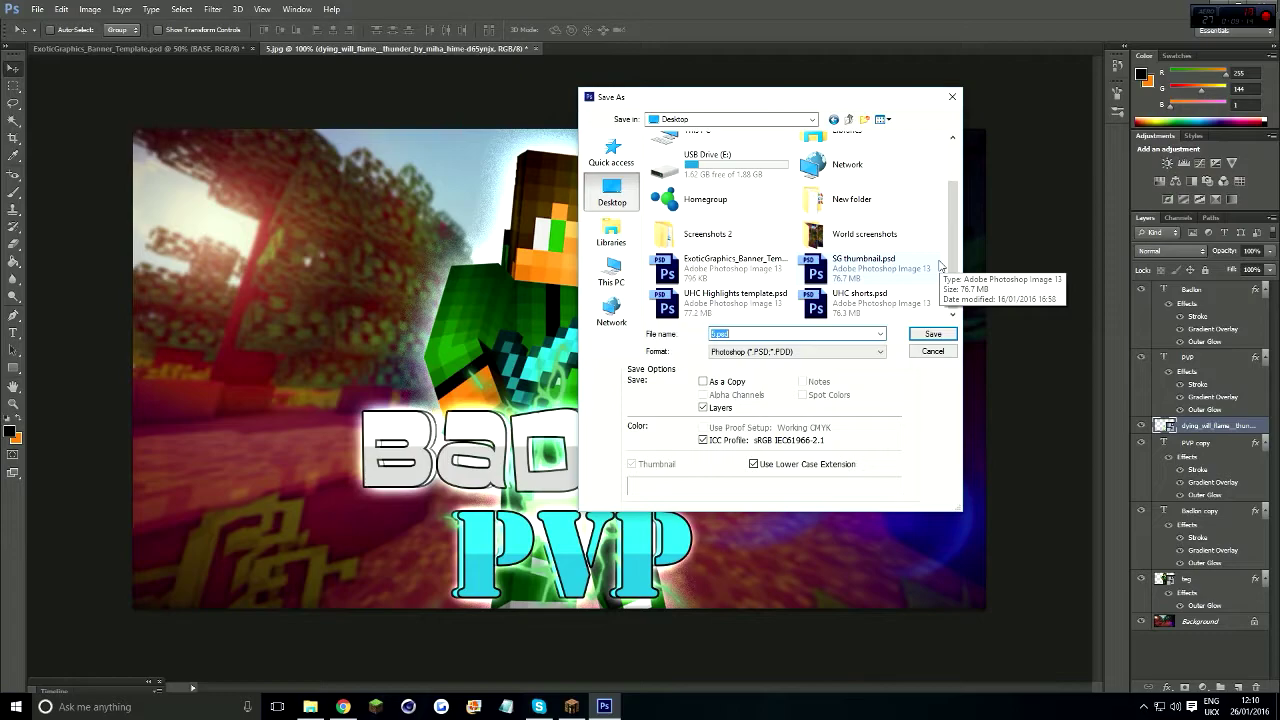
scroll(800, 225, up, 2)
scroll(800, 225, down, 2)
click(611, 270)
double_click(760, 187)
click(746, 333)
key(BackSpace)
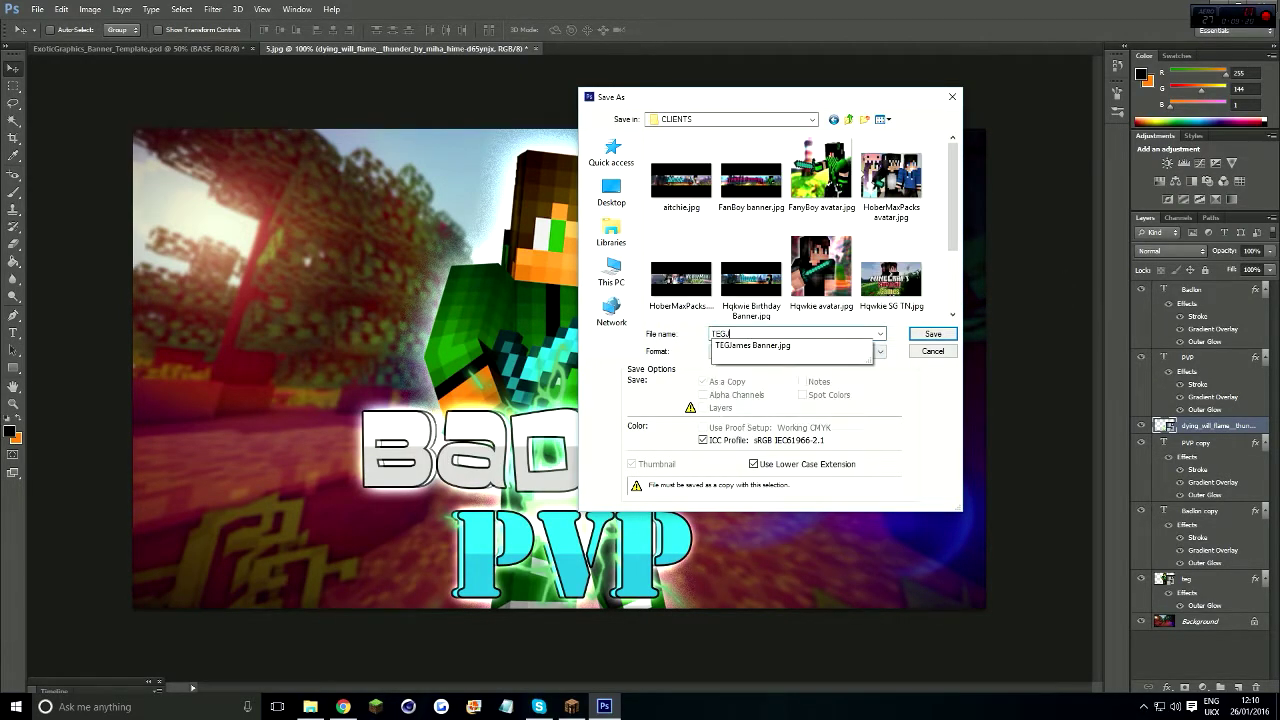
key(Return)
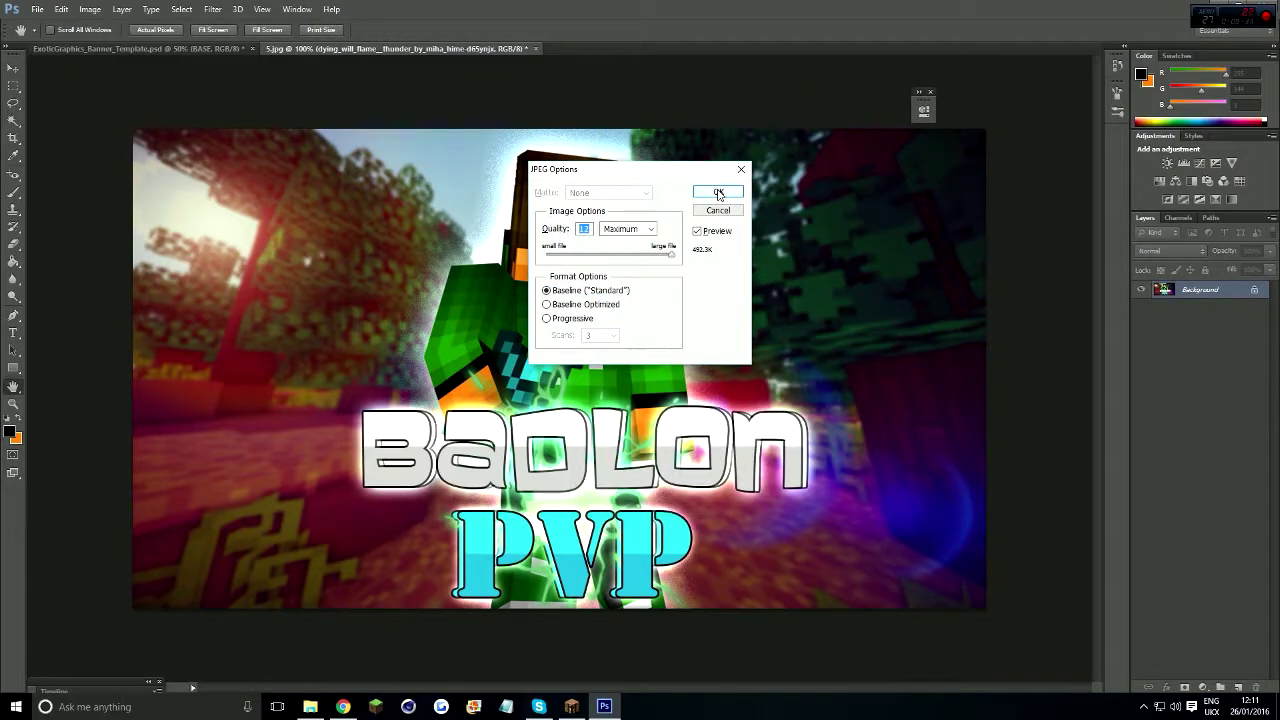
click(718, 192)
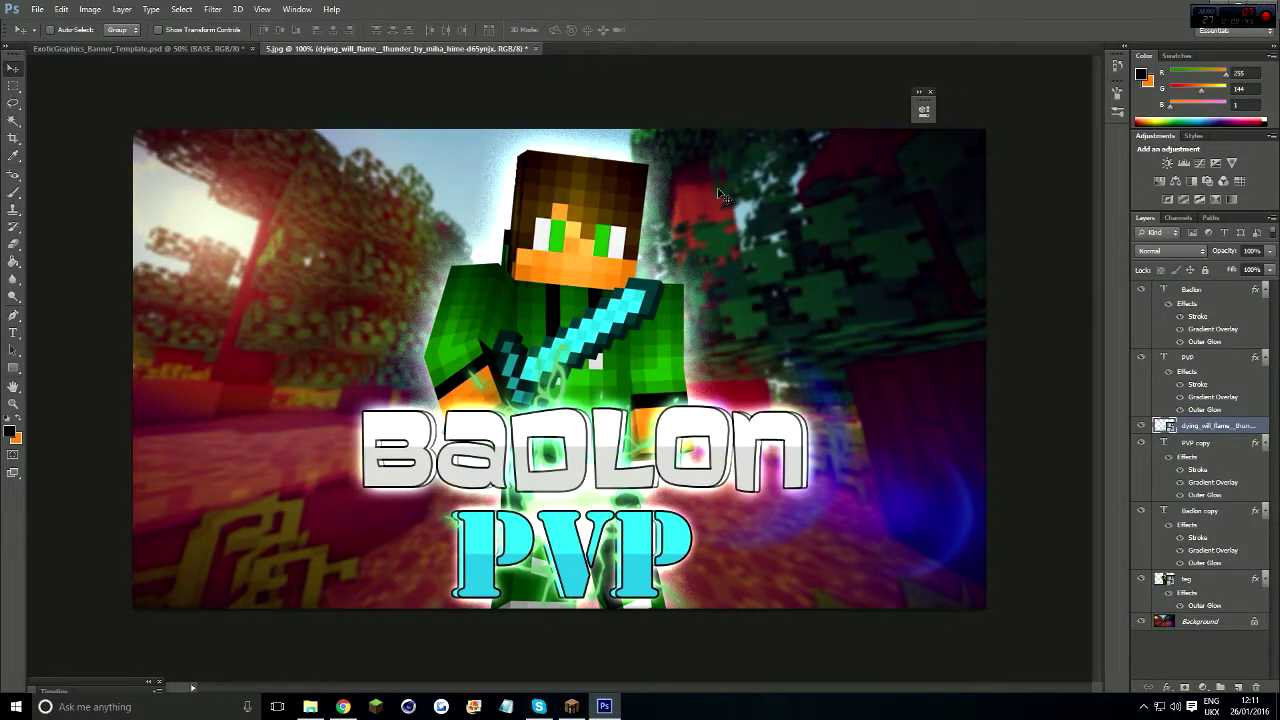
Step: In the Exotic template, place screenshot 24 from the screenshots folder
click(168, 45)
click(36, 9)
click(60, 223)
double_click(821, 175)
text(24)
key(Return)
key(Return)
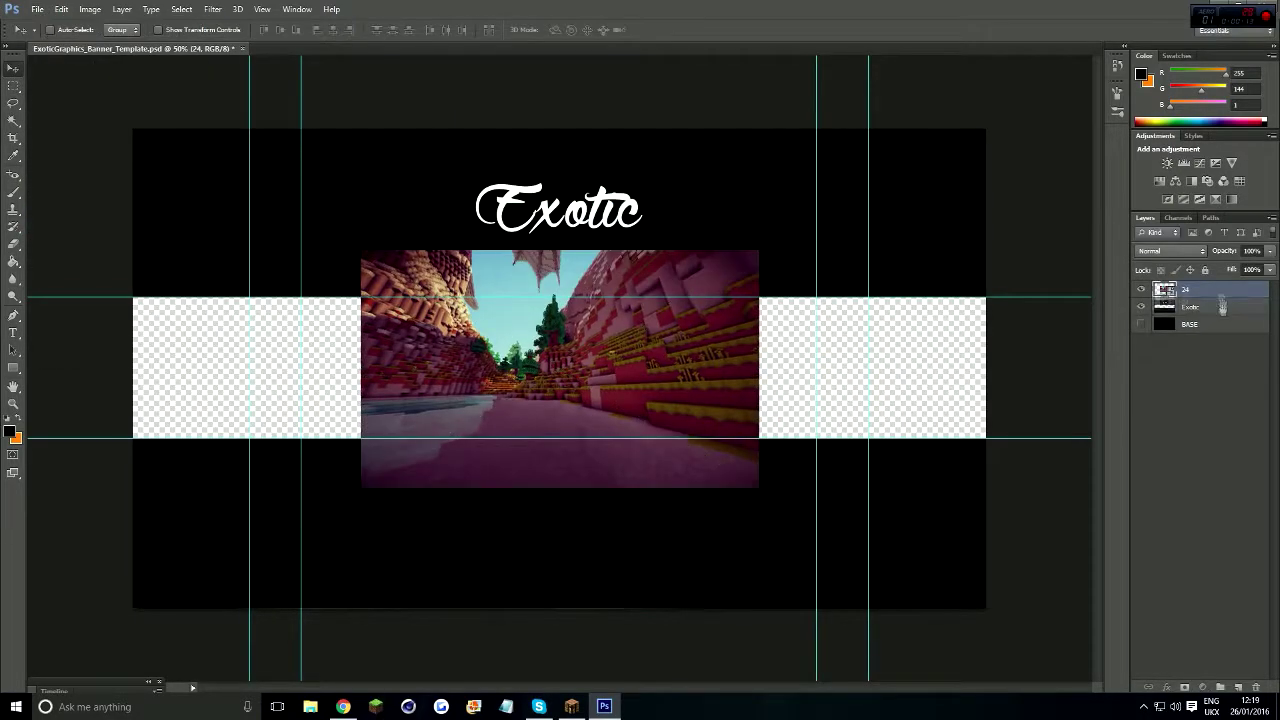
Step: Move screenshot 24 below BASE and stretch it across the full canvas width onto the strip
key(ctrl+shift+bracketleft)
click(61, 9)
click(90, 181)
drag(360, 250, 133, 129)
mouse_move(758, 487)
mouse_down()
mouse_move(914, 543)
mouse_move(986, 608)
mouse_up()
drag(637, 372, 637, 418)
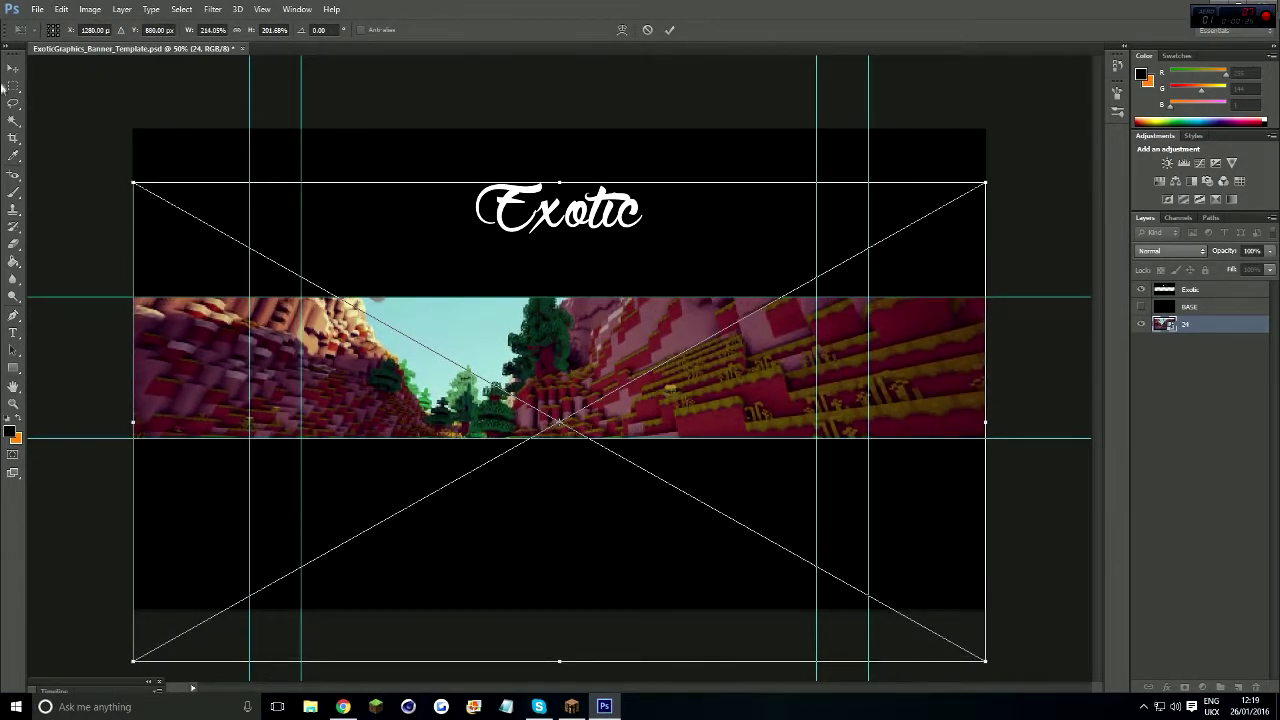
key(Return)
Step: Apply a Gaussian Blur to the stretched screenshot
click(216, 9)
click(372, 175)
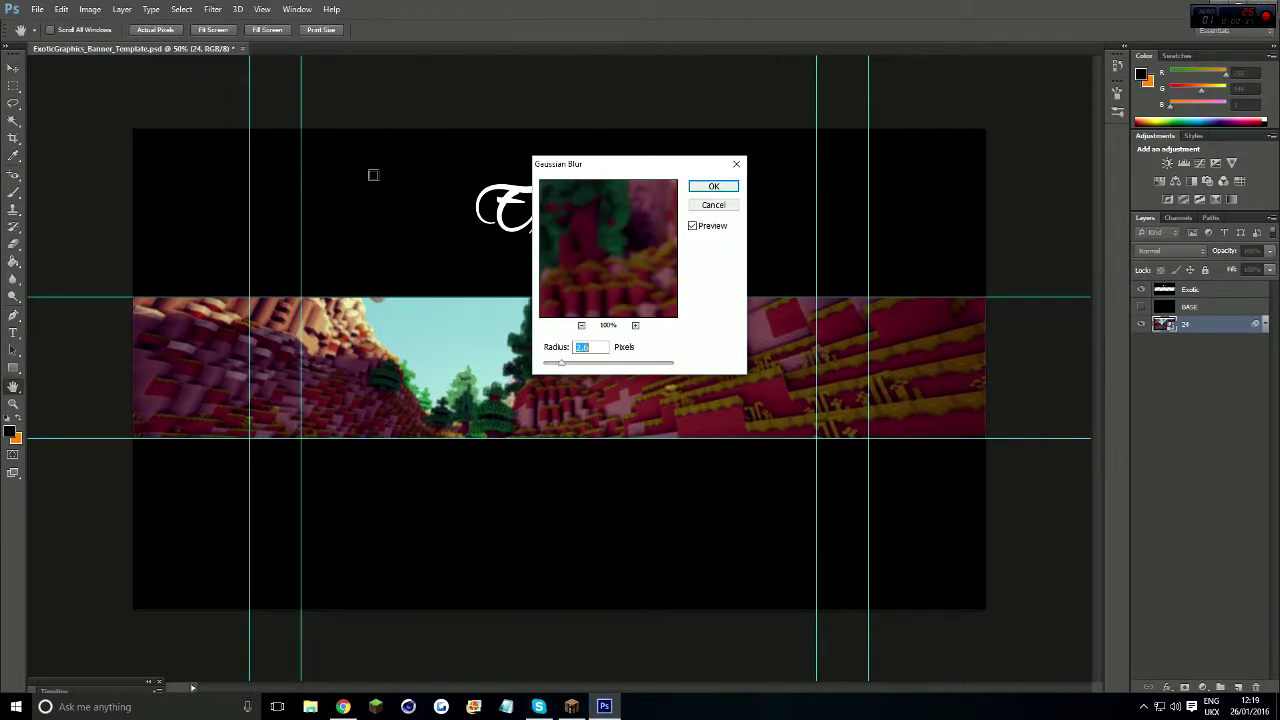
click(718, 187)
click(42, 9)
click(51, 226)
click(608, 186)
Step: Place the teg character render and scale it to fit the blurred strip
text(teg)
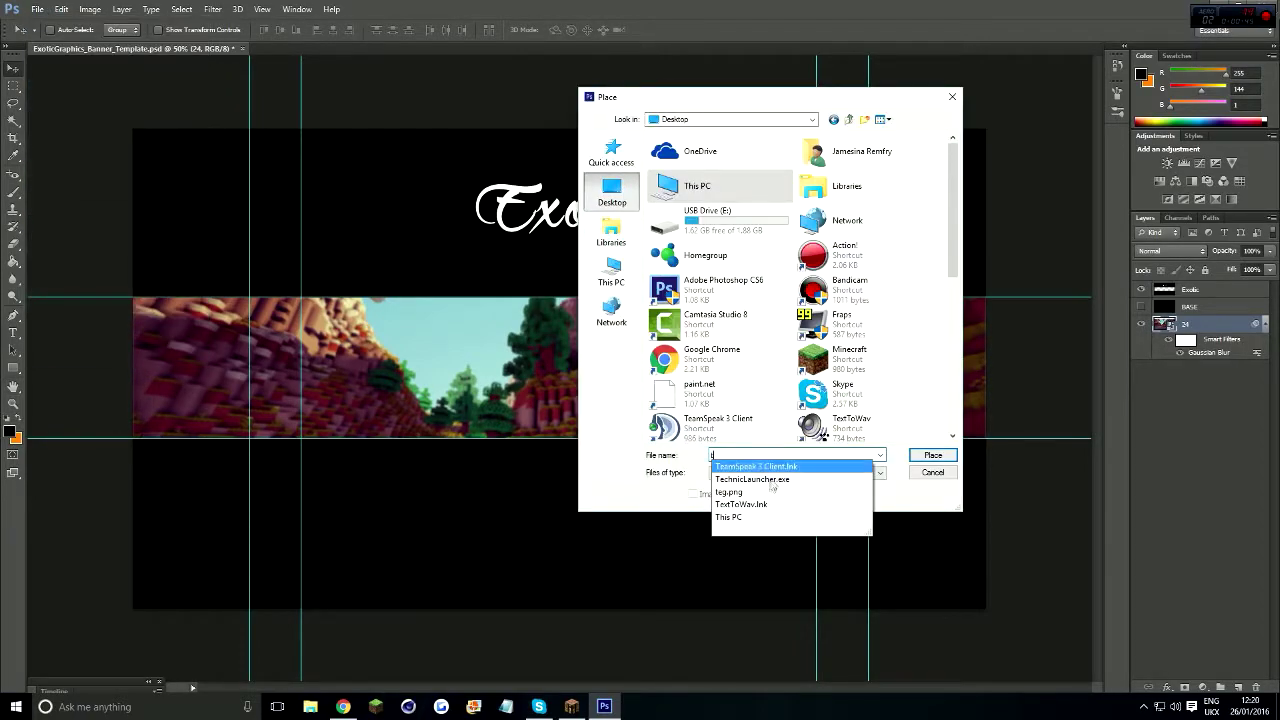
key(Return)
drag(576, 319, 562, 366)
drag(755, 291, 667, 325)
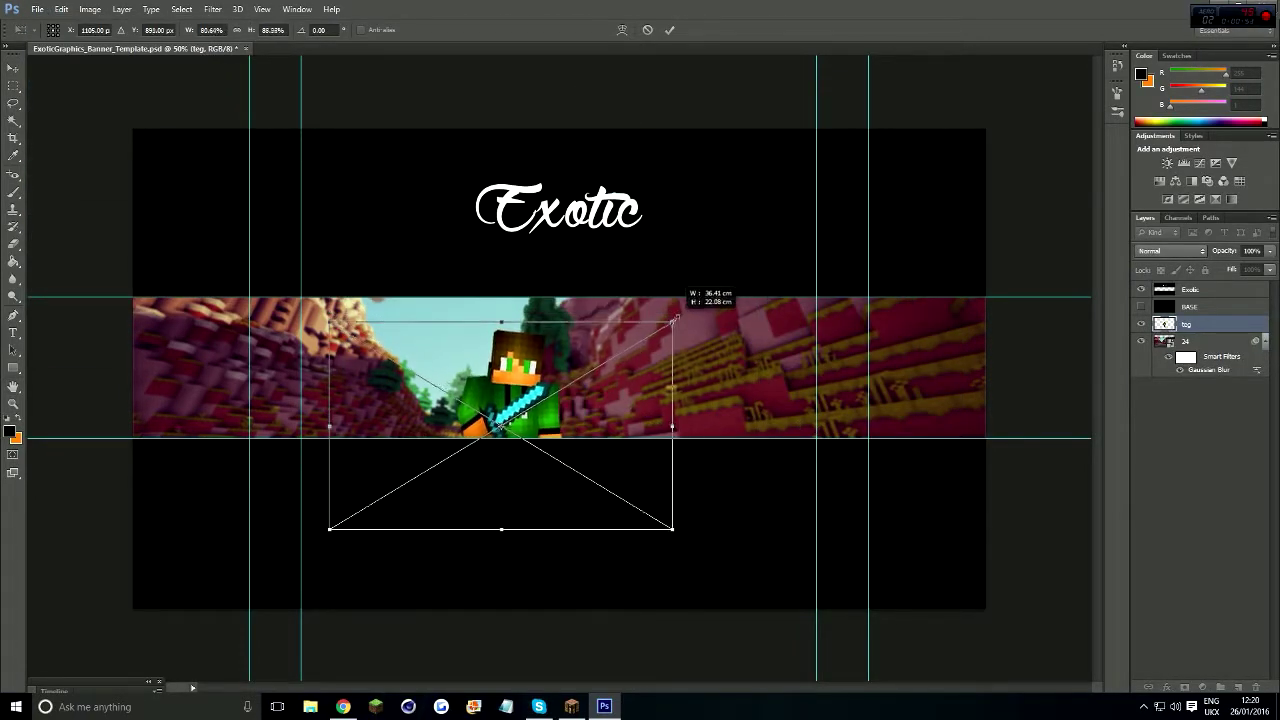
drag(521, 372, 555, 336)
drag(701, 289, 669, 313)
drag(538, 394, 560, 370)
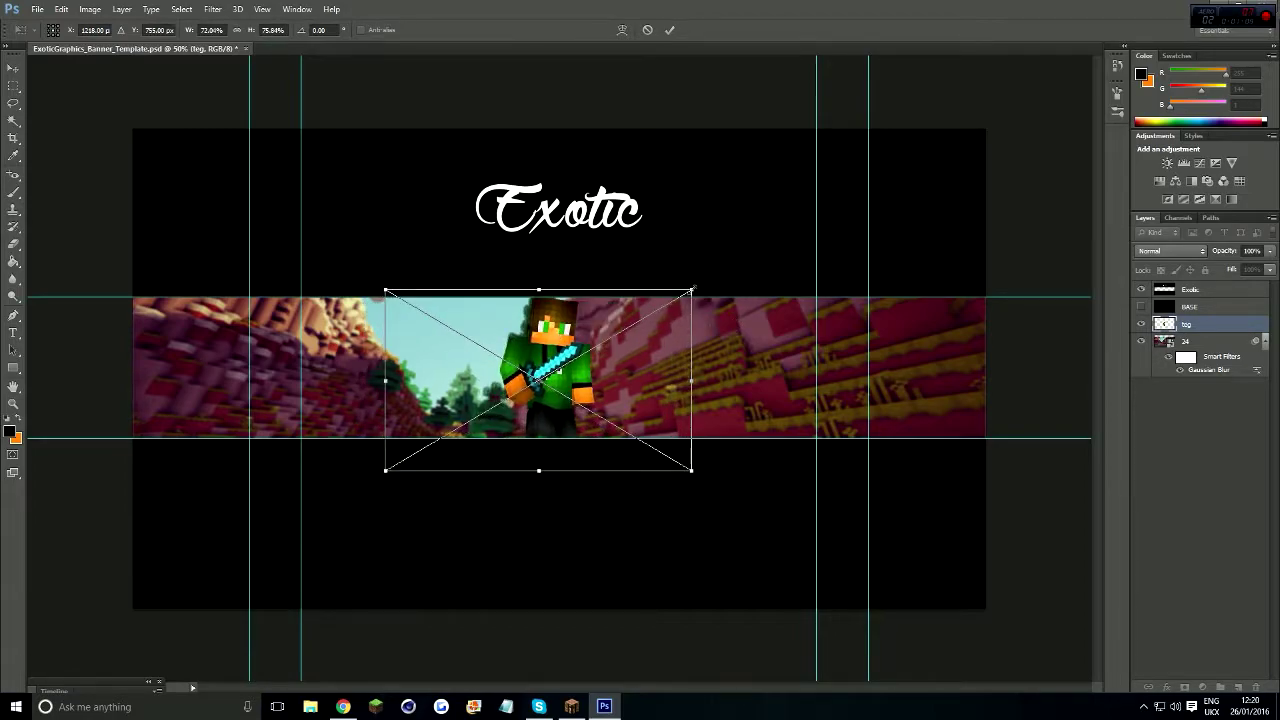
drag(693, 290, 645, 316)
mouse_move(525, 352)
mouse_down()
mouse_move(556, 333)
mouse_move(533, 332)
mouse_up()
drag(651, 298, 665, 290)
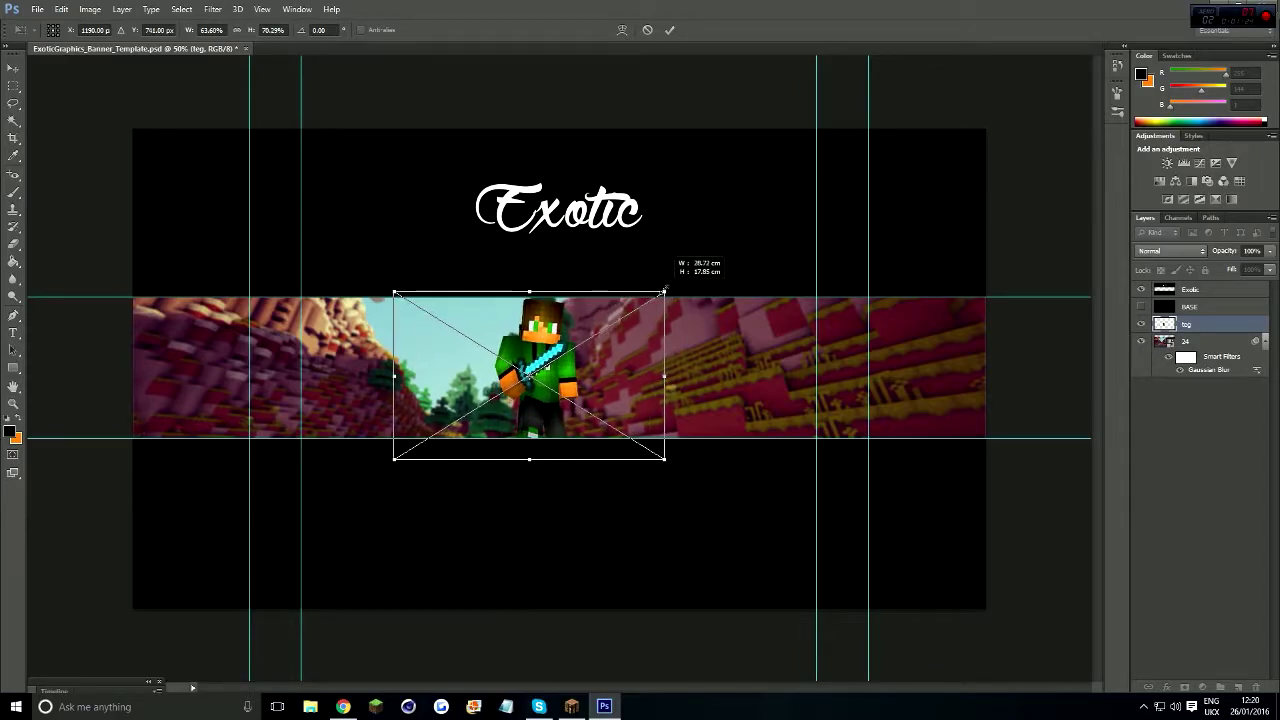
key(Return)
Step: Move the character to the strip's left and give it a widened Outer Glow
drag(540, 370, 428, 370)
double_click(1220, 330)
click(800, 416)
click(893, 290)
key(Return)
drag(944, 377, 957, 374)
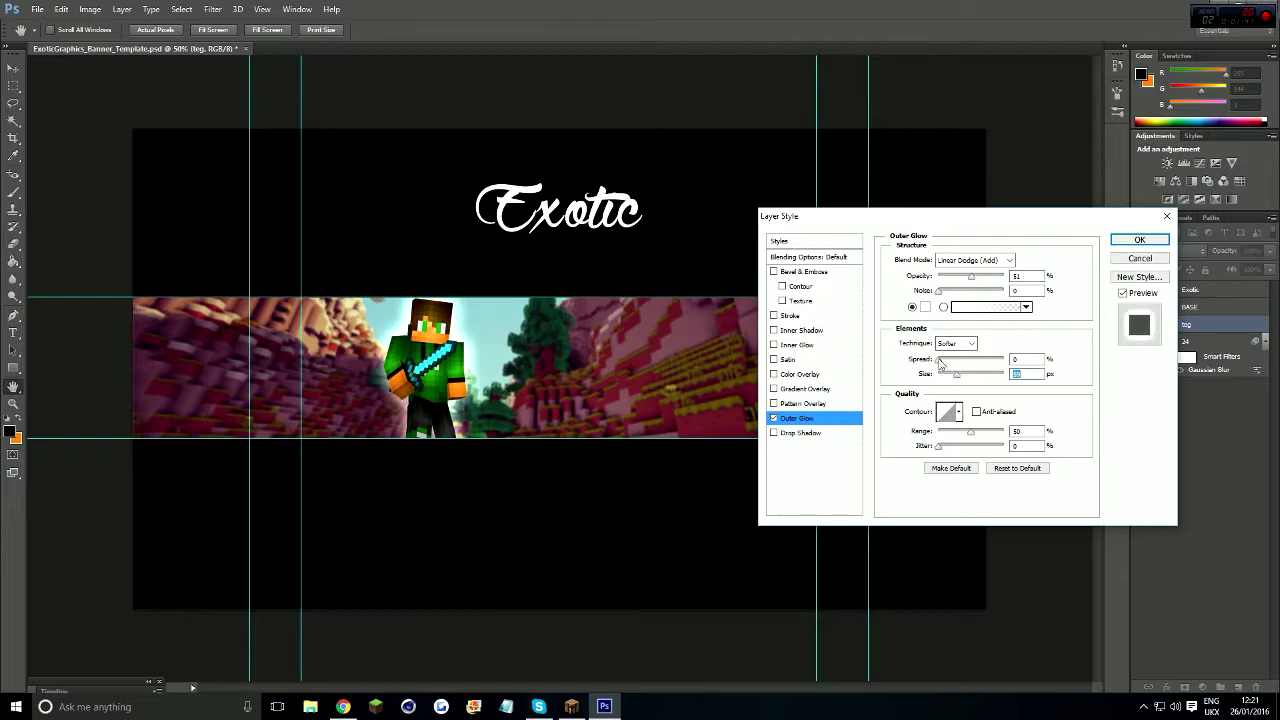
key(Return)
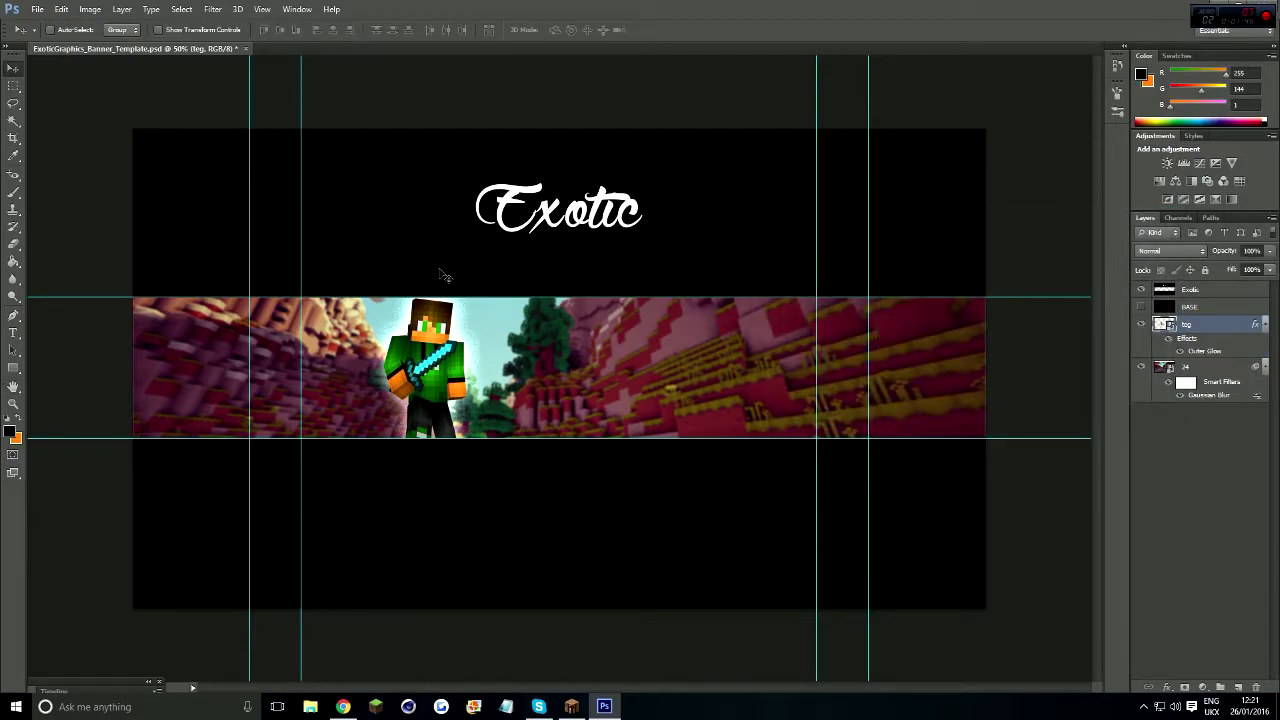
Step: Add a TEGJames text layer on the strip set in Poplar Std
key(t)
drag(816, 428, 817, 428)
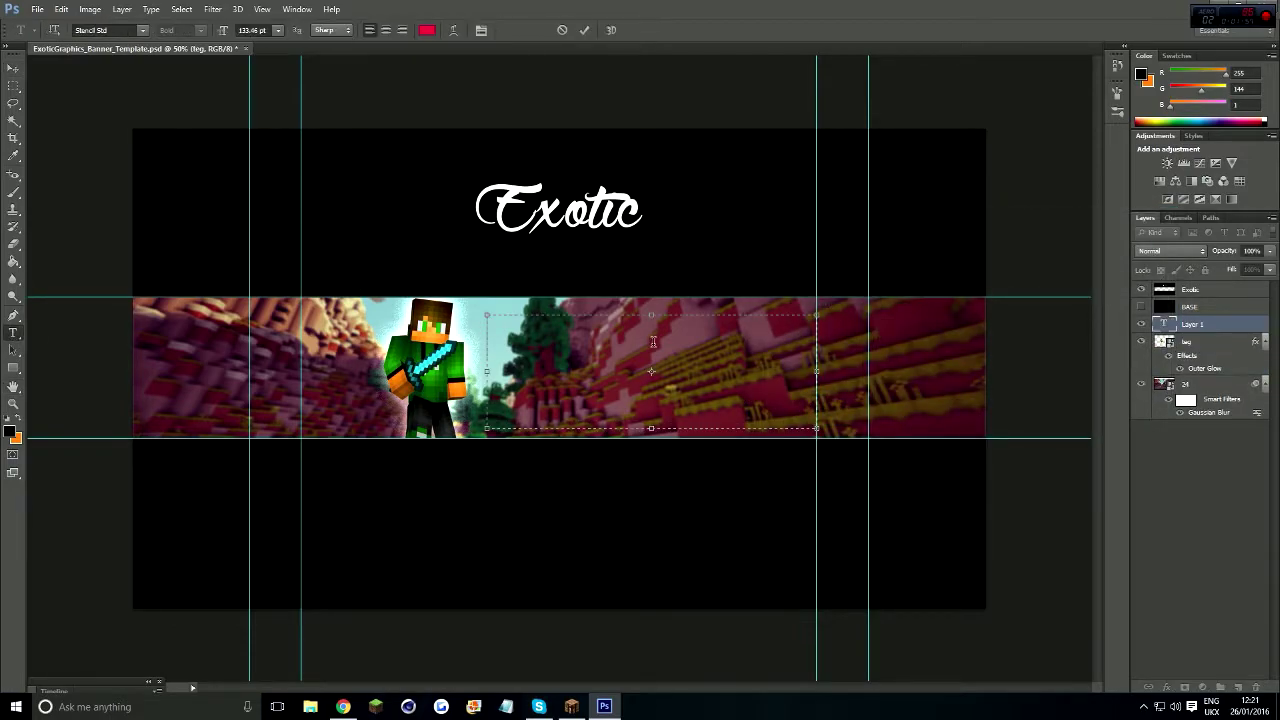
text(TEGJAMES)
key(ctrl+a)
click(142, 30)
click(142, 30)
click(142, 30)
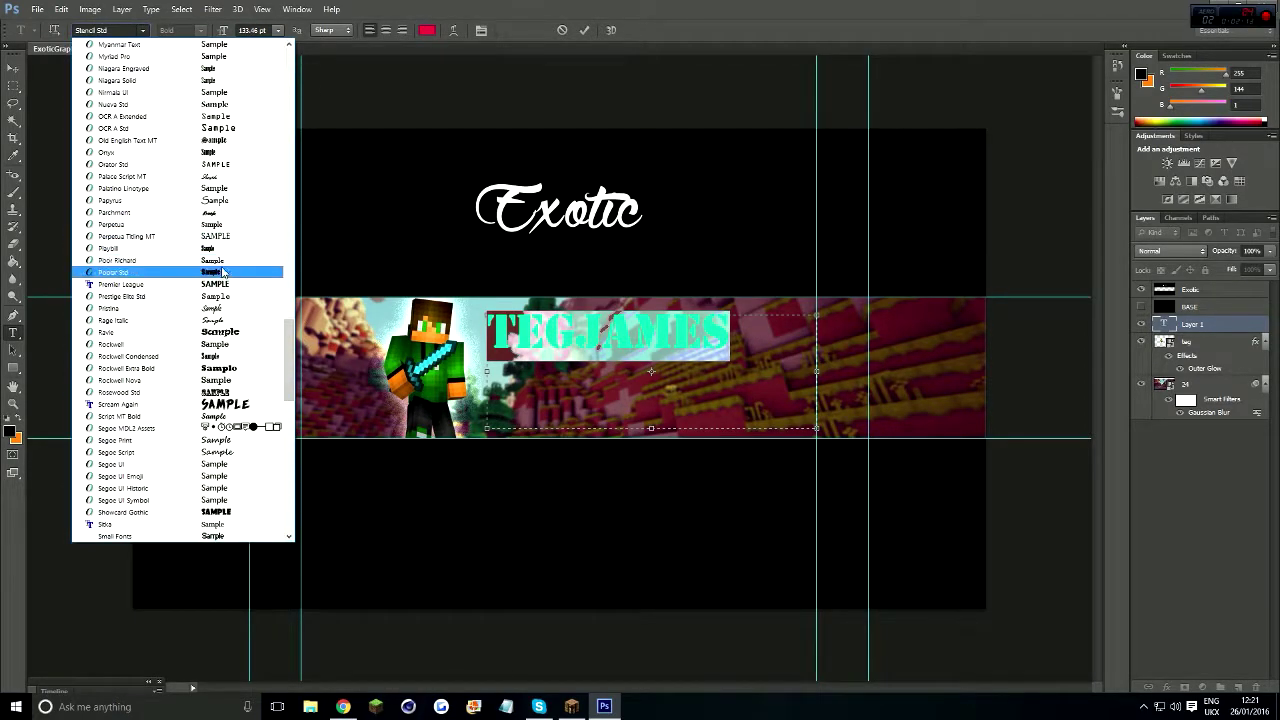
click(113, 116)
key(ctrl+Return)
Step: Enlarge the TEGJames title and move it left beside the character
key(ctrl+a)
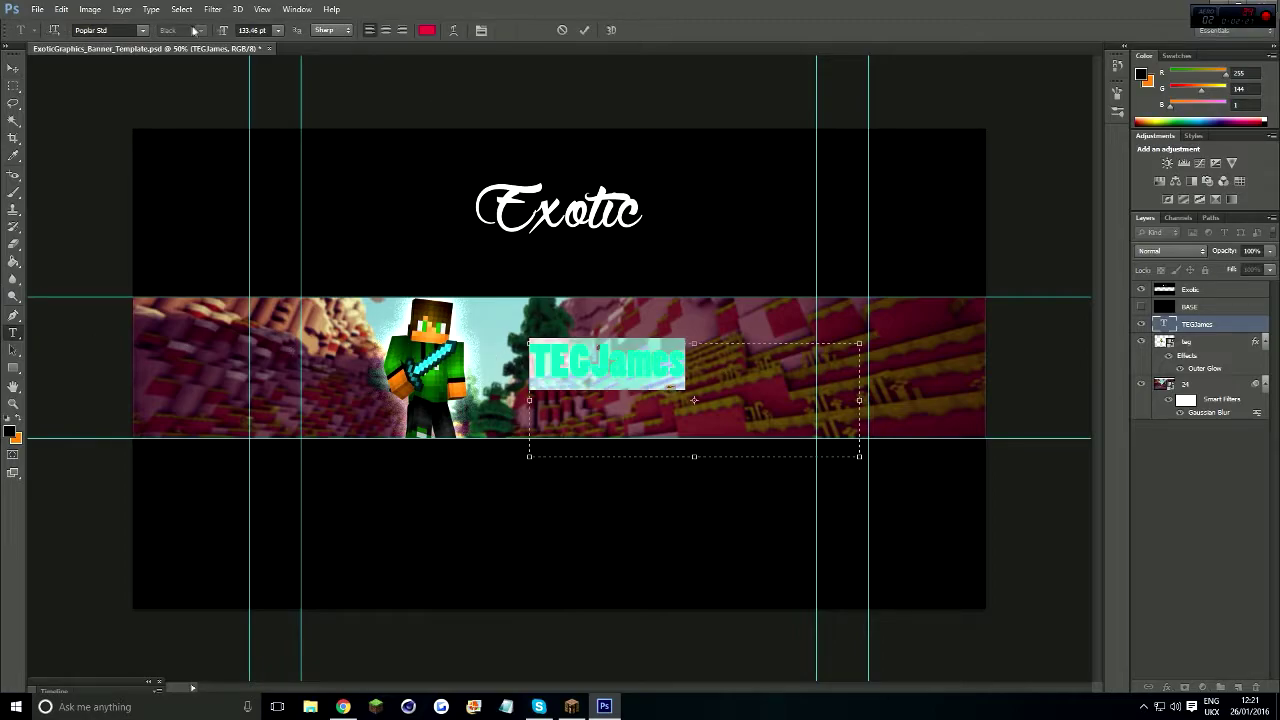
drag(223, 30, 290, 30)
key(ctrl+Return)
key(v)
drag(670, 361, 622, 361)
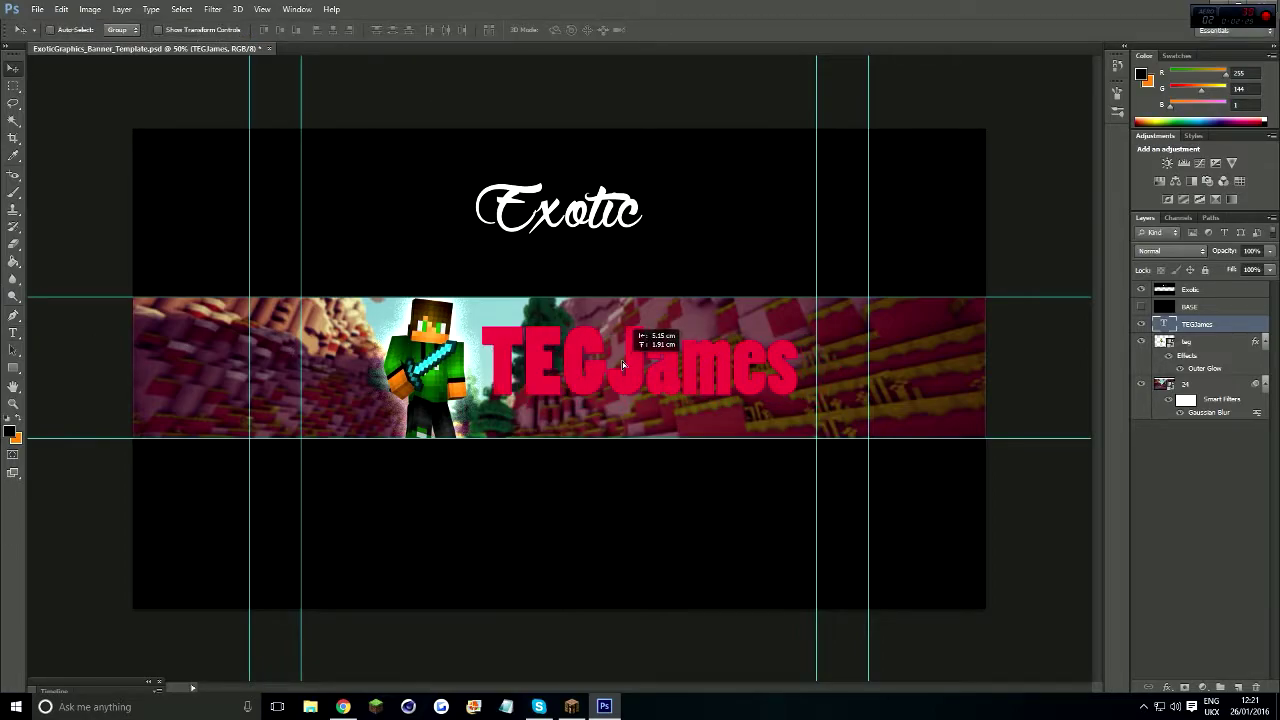
key(ctrl+a)
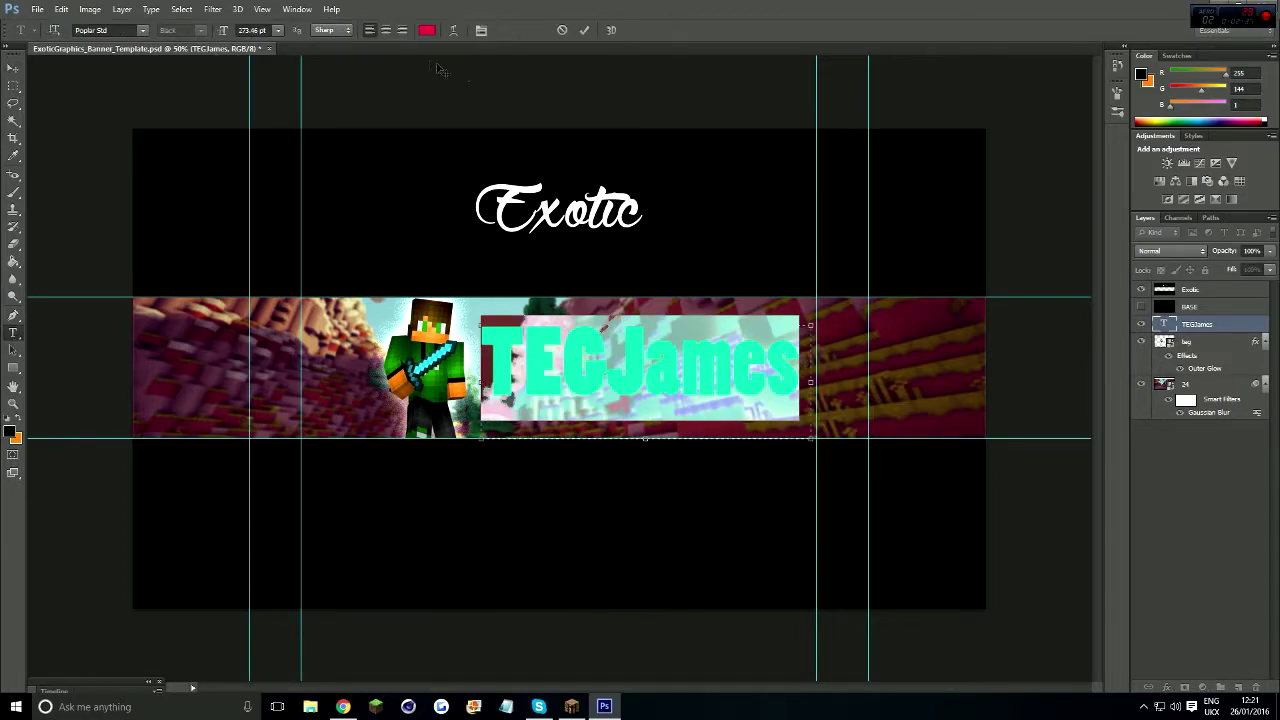
double_click(1236, 324)
Step: Give the title a Gradient Overlay of two greens with a hard edge at 45%
click(790, 369)
click(975, 290)
drag(729, 376, 845, 377)
drag(985, 376, 846, 376)
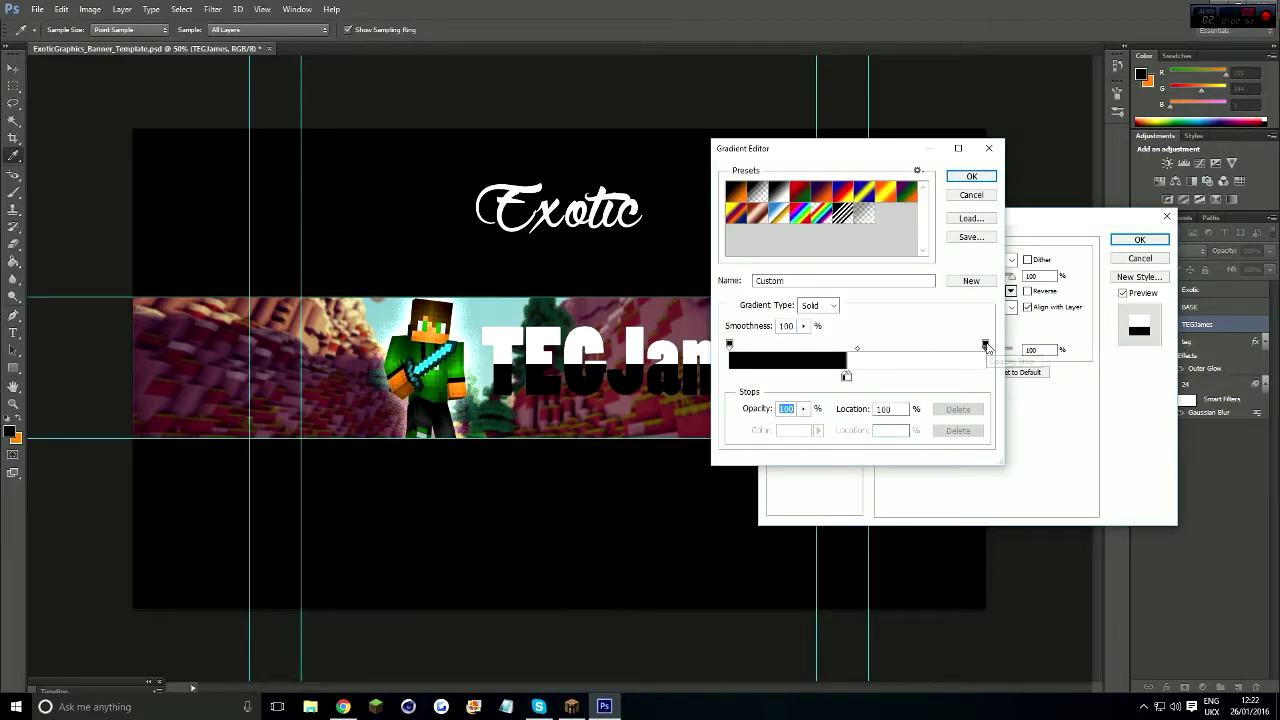
click(793, 430)
click(930, 242)
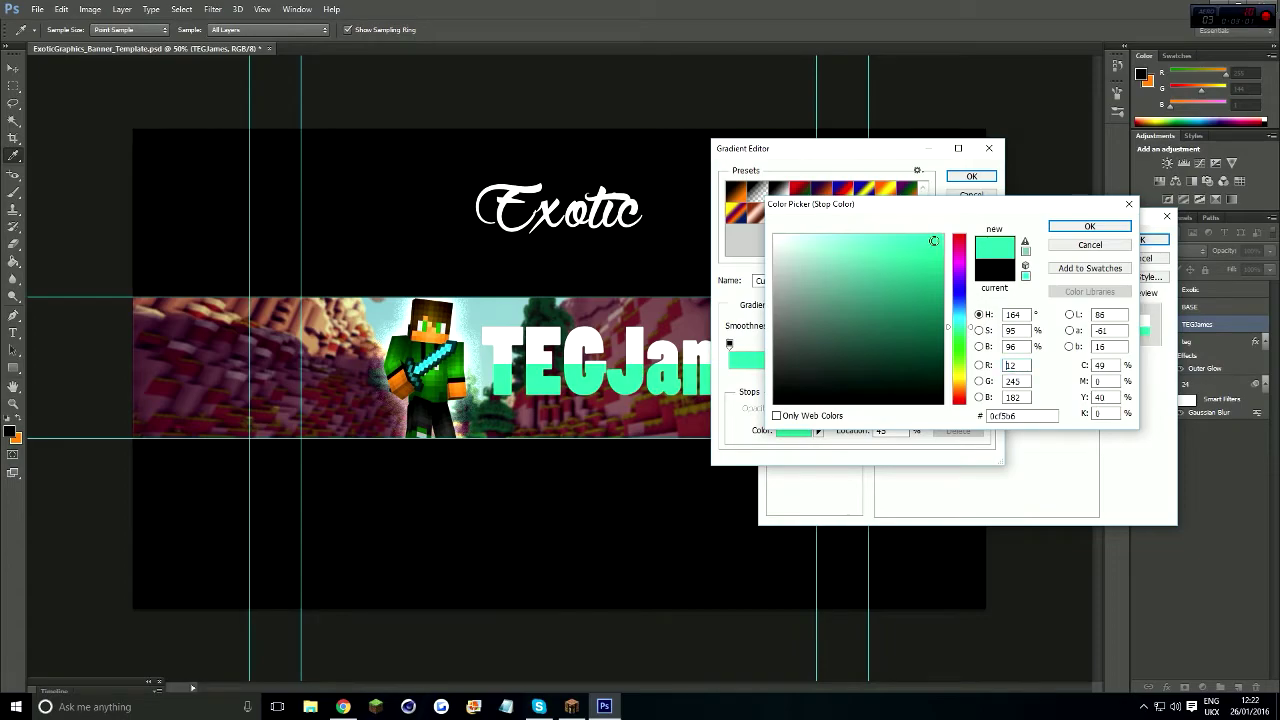
drag(935, 297, 940, 260)
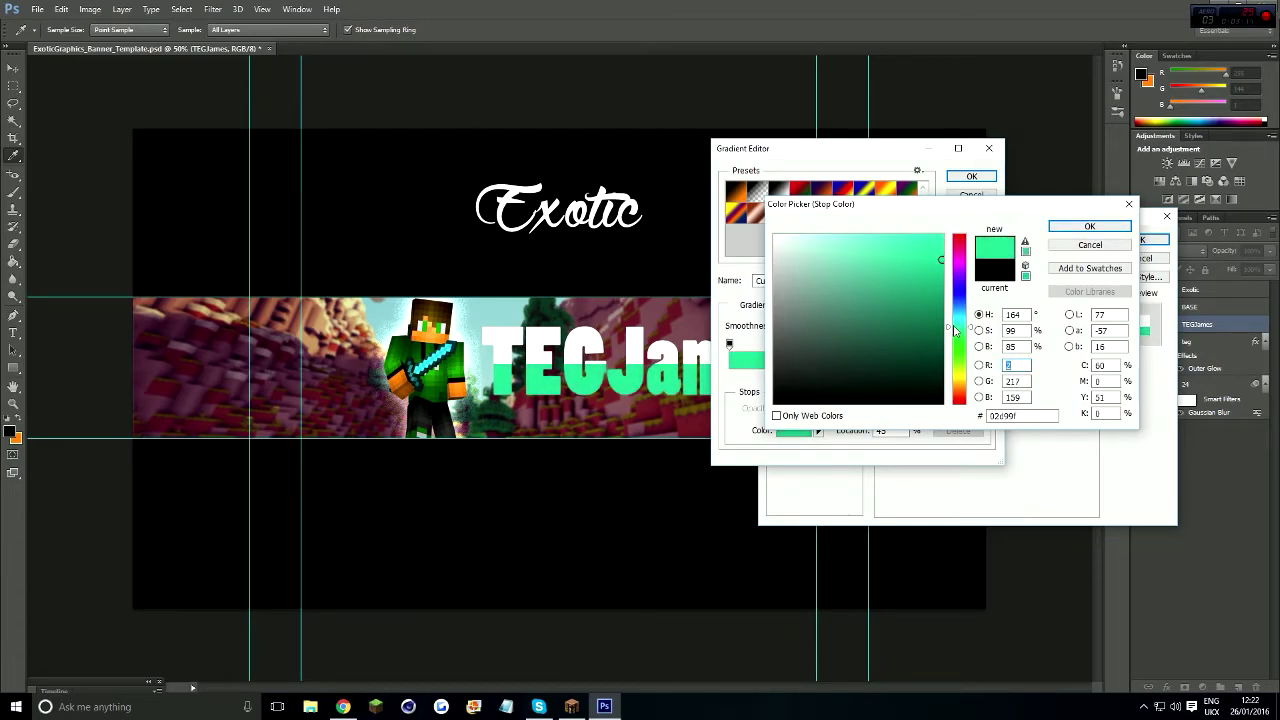
click(1090, 226)
double_click(853, 384)
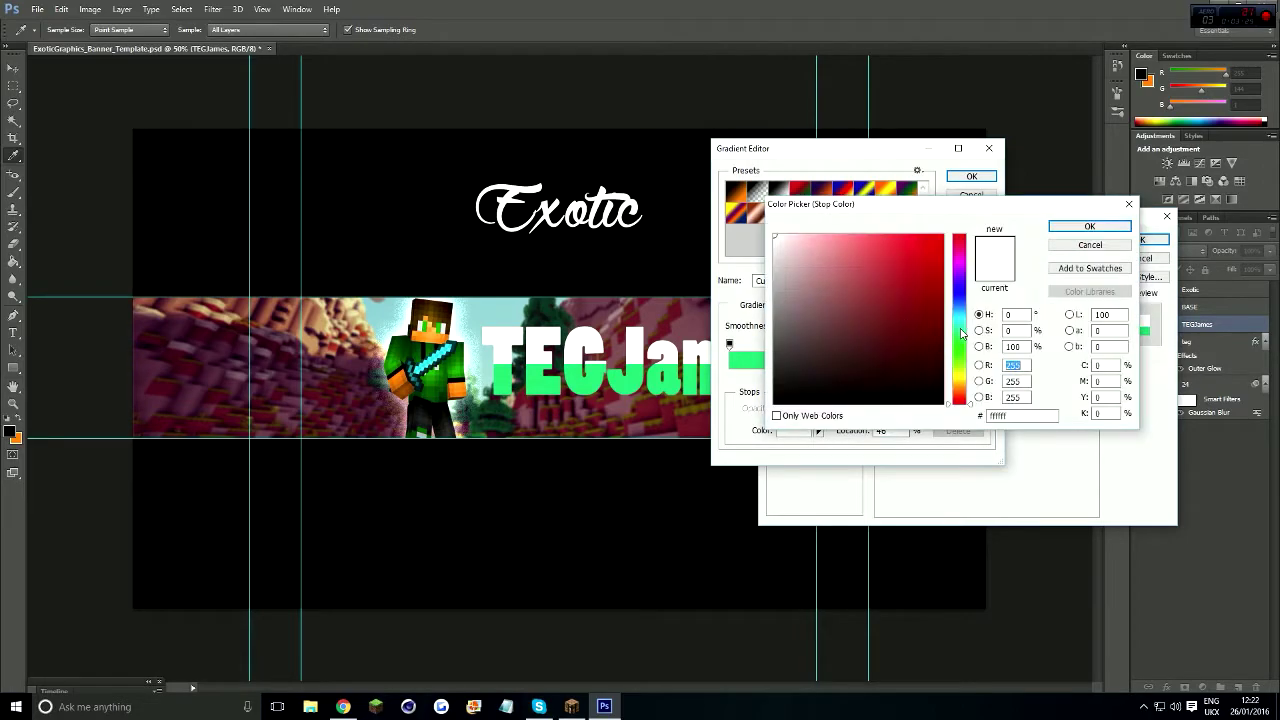
click(958, 330)
click(942, 237)
click(1090, 226)
click(971, 176)
Step: Add a black Stroke to the title, trying then removing Satin and Bevel & Emboss
click(790, 315)
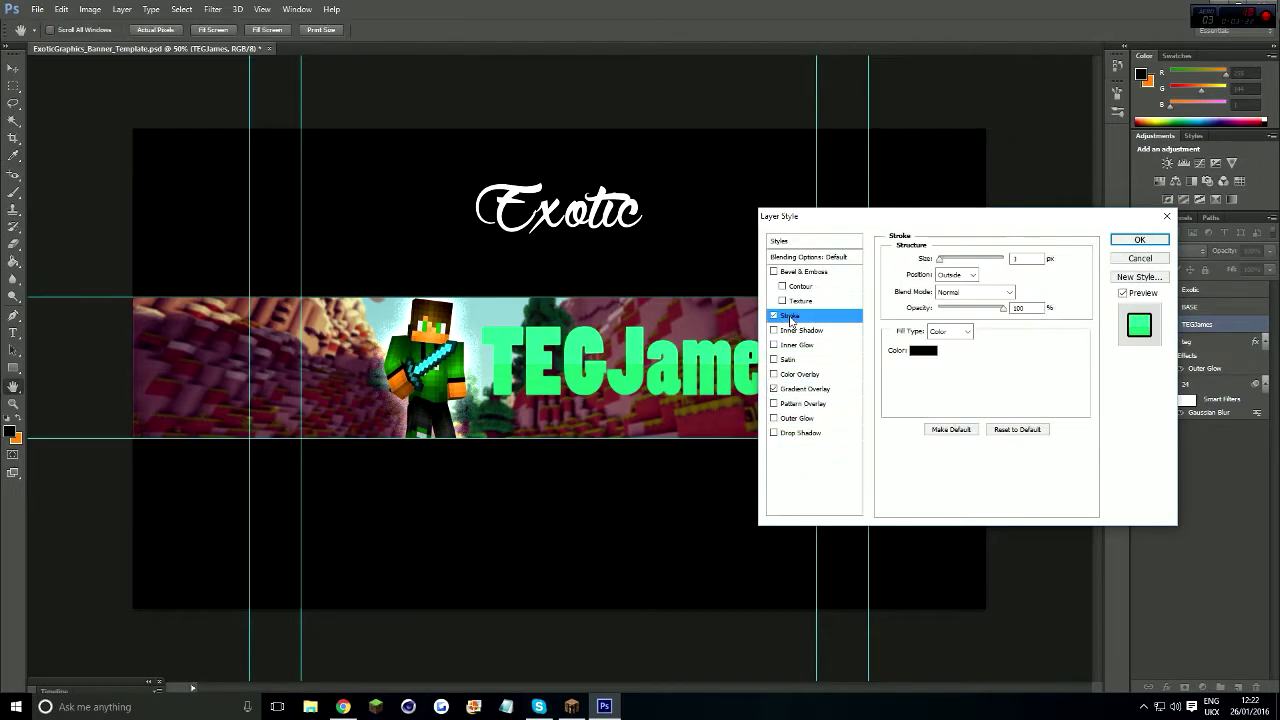
click(788, 359)
drag(972, 276, 953, 283)
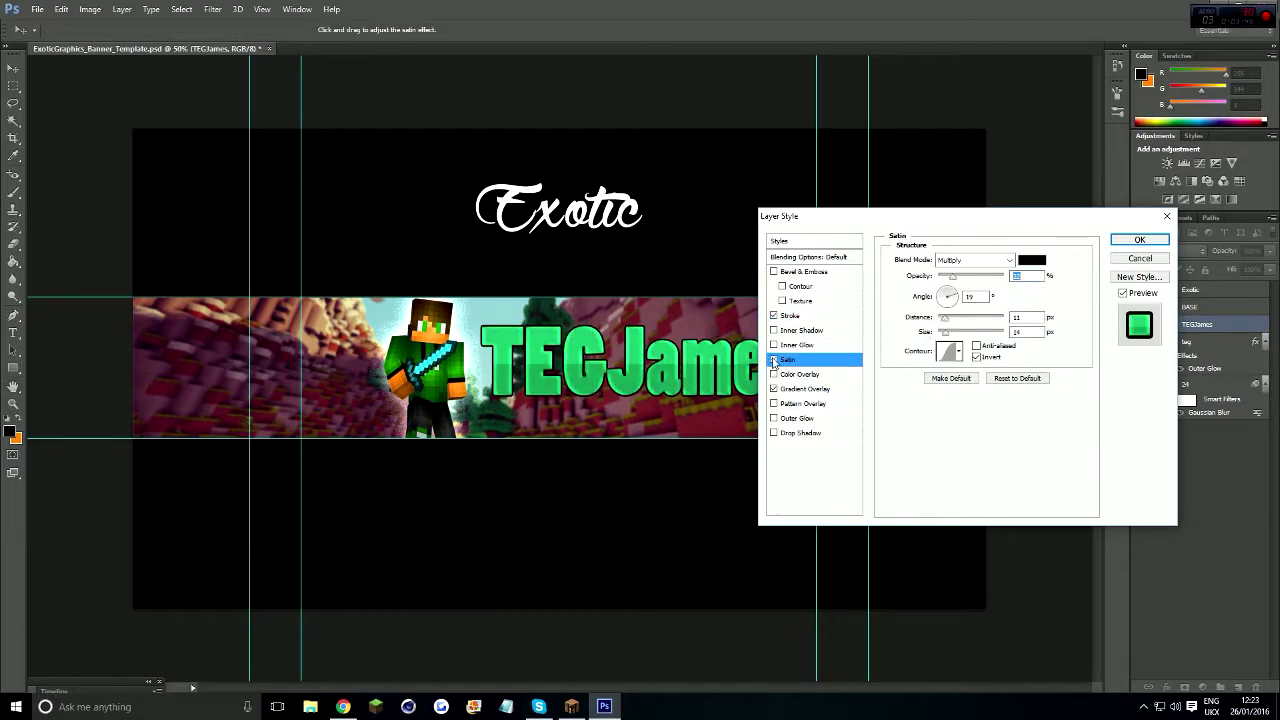
click(773, 359)
click(773, 271)
click(783, 286)
click(773, 271)
Step: Add an Inner Glow and an enlarged Outer Glow to the title and apply the effects
click(790, 344)
click(925, 306)
click(1074, 223)
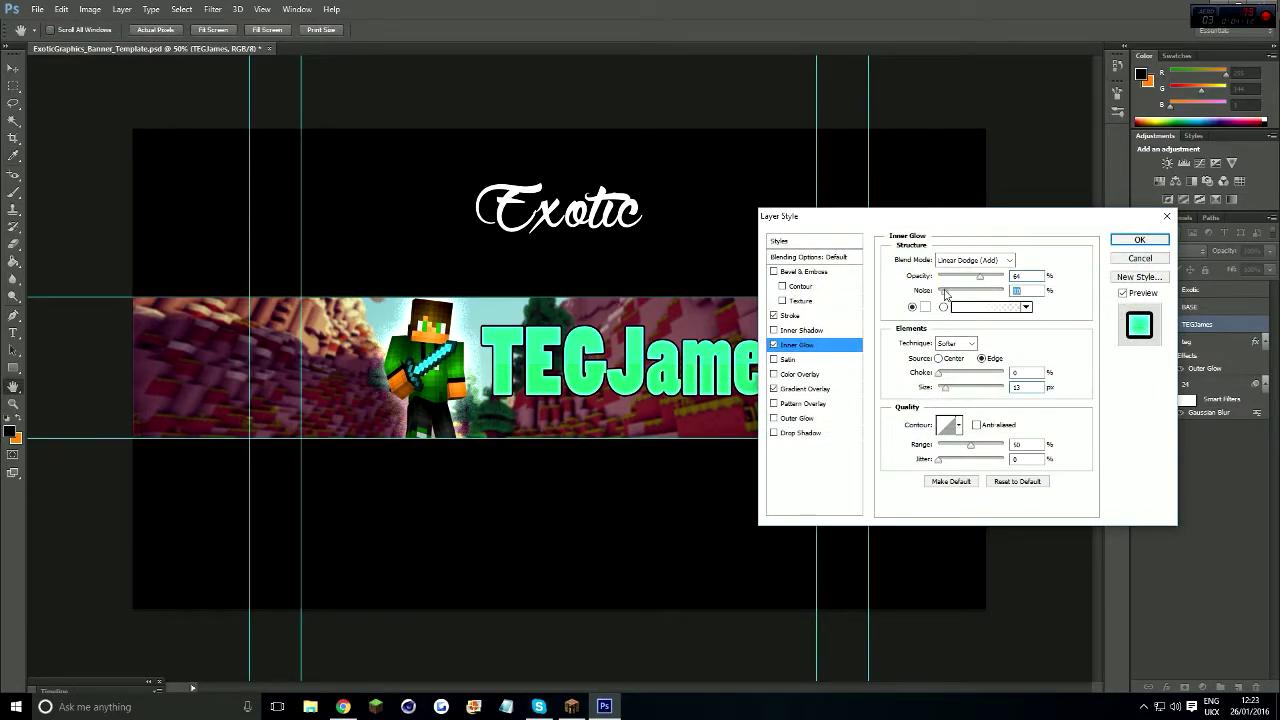
click(806, 424)
click(925, 306)
click(1071, 226)
drag(940, 377, 954, 377)
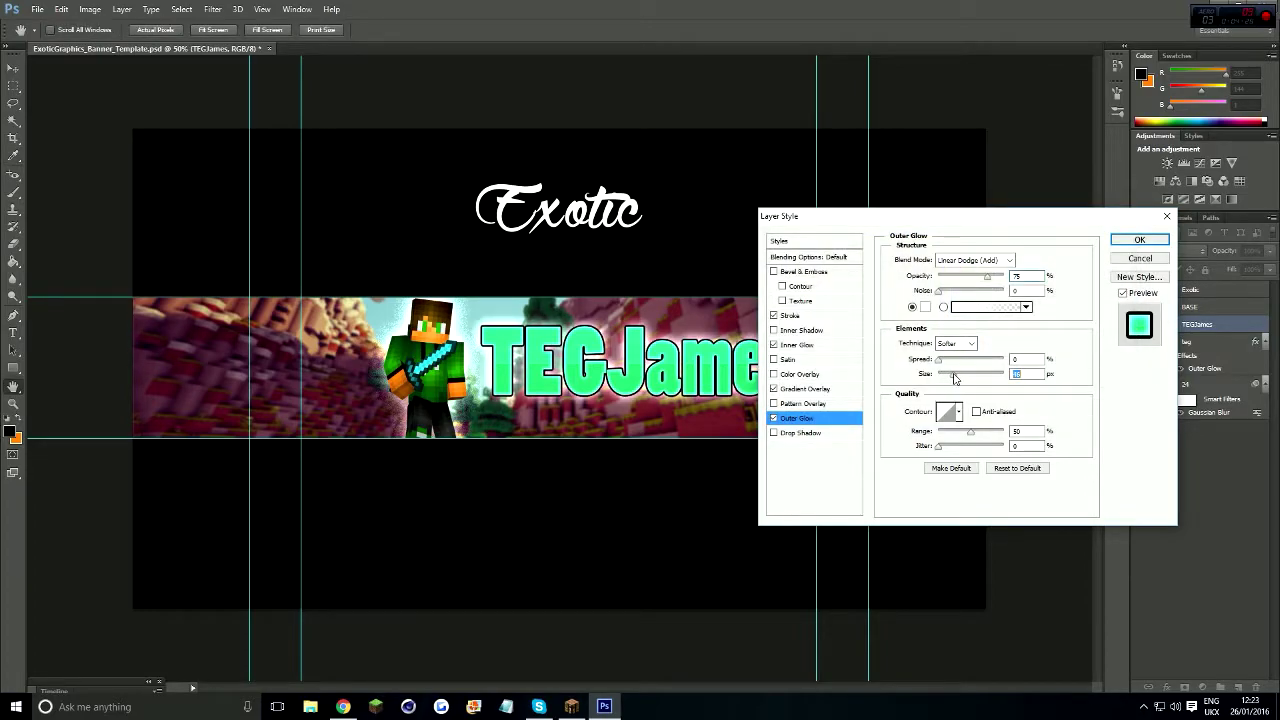
click(1138, 240)
double_click(1163, 323)
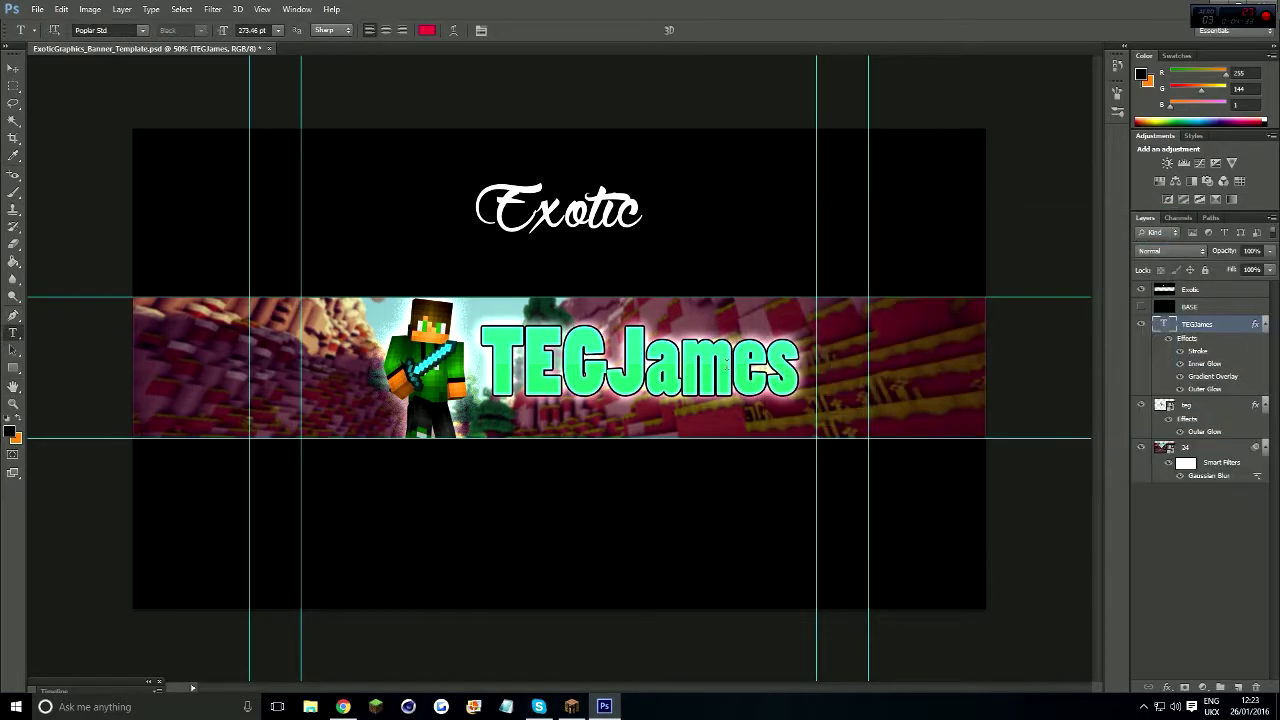
Step: Try the Arc, Flag and Wave warp styles on the TEGJames title
click(453, 30)
click(828, 196)
click(815, 229)
click(828, 196)
click(815, 349)
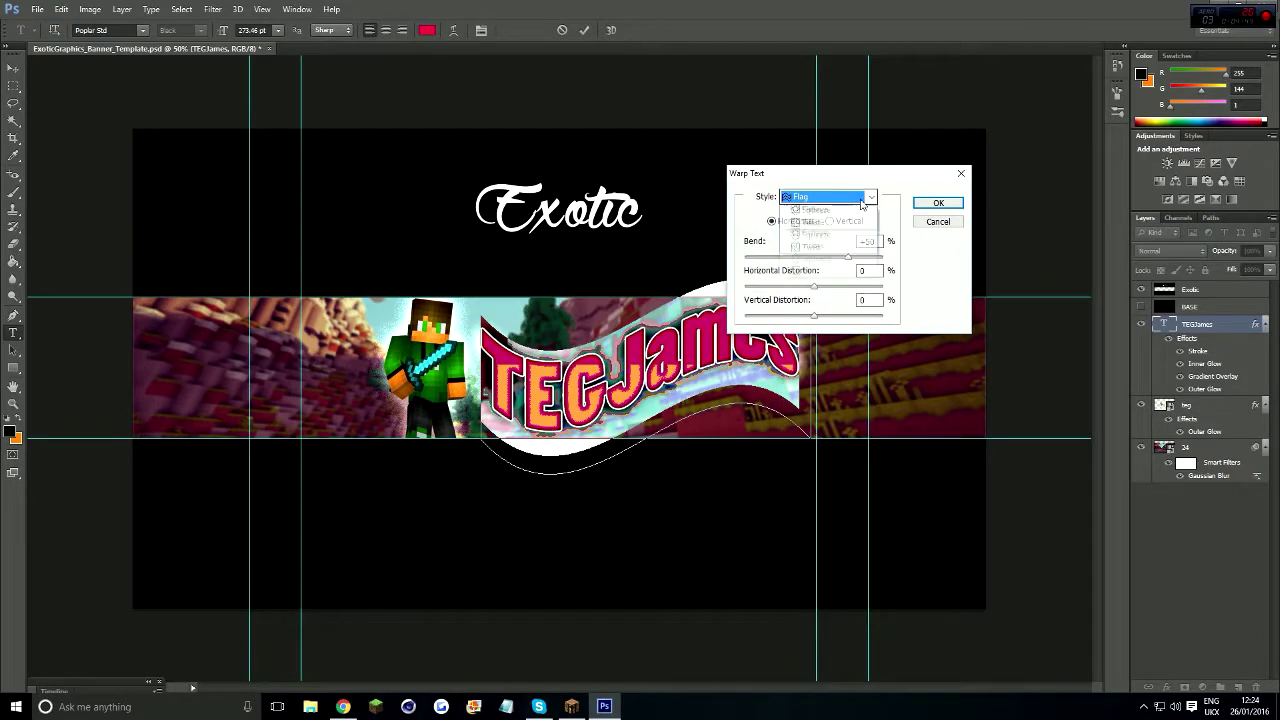
click(861, 198)
click(815, 361)
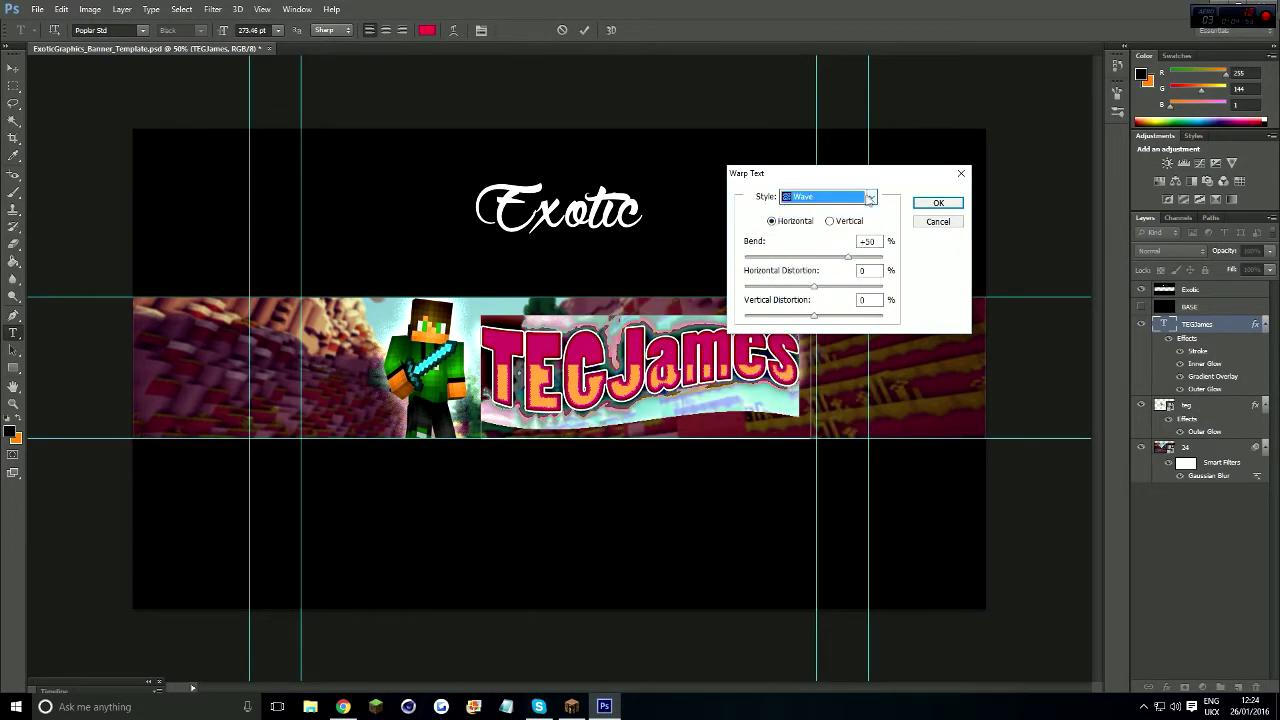
click(962, 175)
Step: Skew the TEGJames title sideways and Alt-drag an offset copy of it
click(61, 9)
click(260, 326)
mouse_move(810, 438)
mouse_down()
mouse_move(813, 450)
mouse_move(843, 434)
mouse_up()
key(v)
click(569, 263)
mouse_move(619, 354)
mouse_down()
mouse_move(610, 405)
mouse_move(690, 372)
mouse_up()
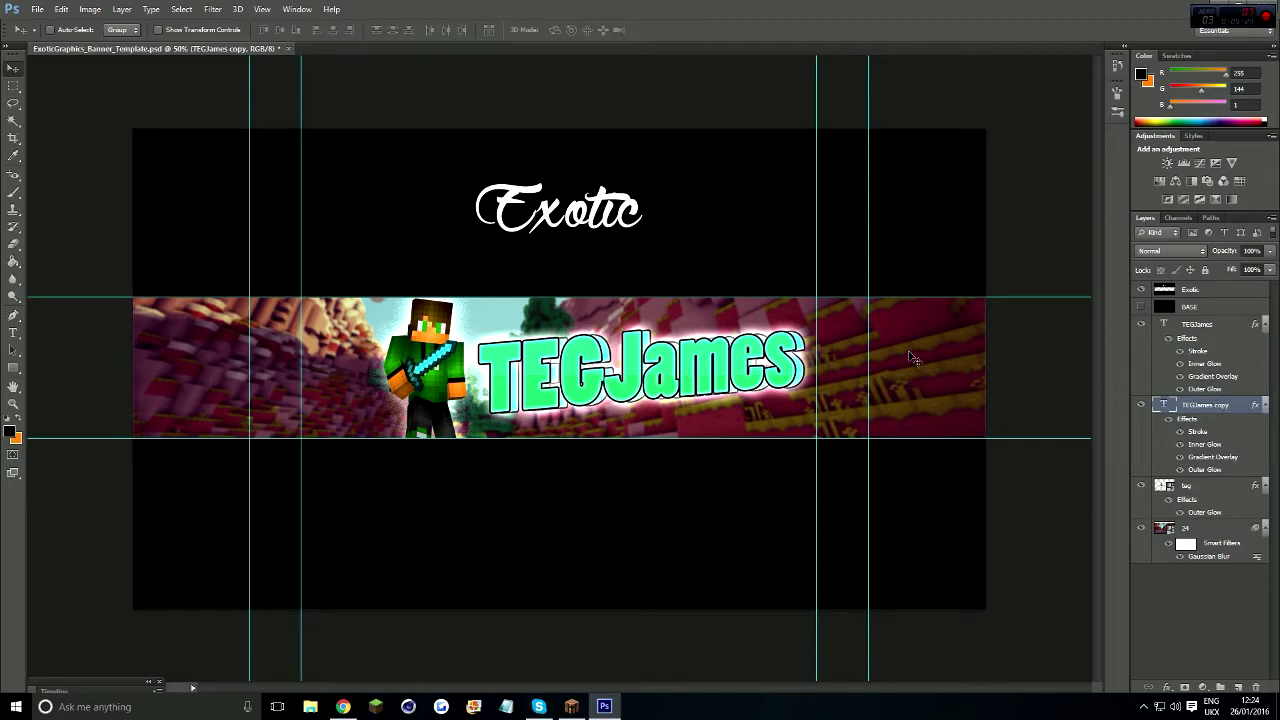
scroll(400, 370, up, 3)
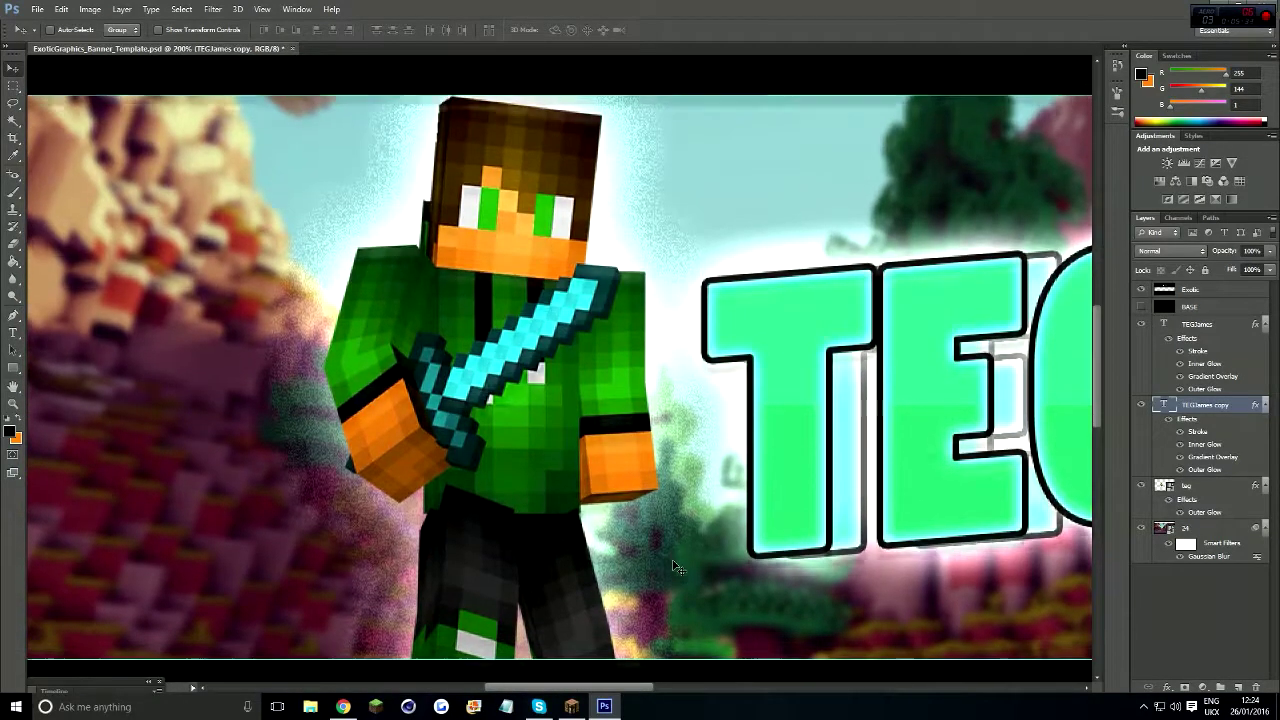
Step: Place the green lightning flame image into the Exotic banner
click(37, 9)
click(73, 227)
click(609, 209)
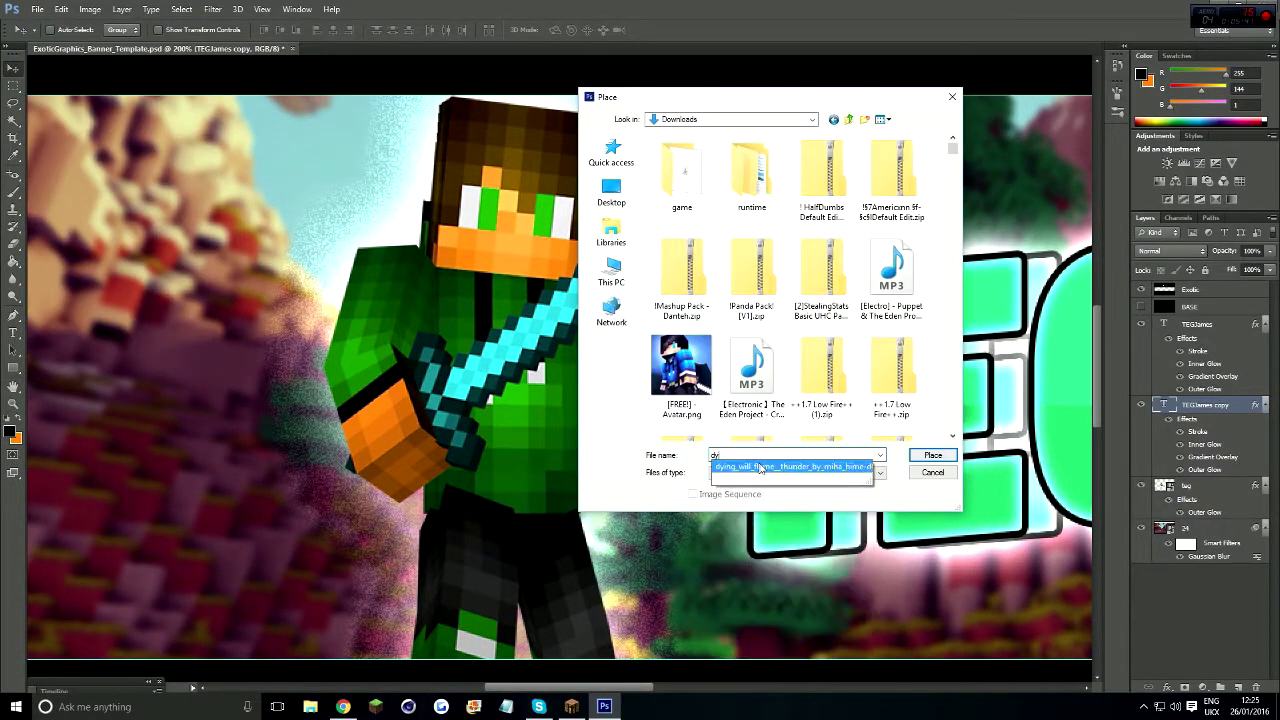
key(Return)
key(Return)
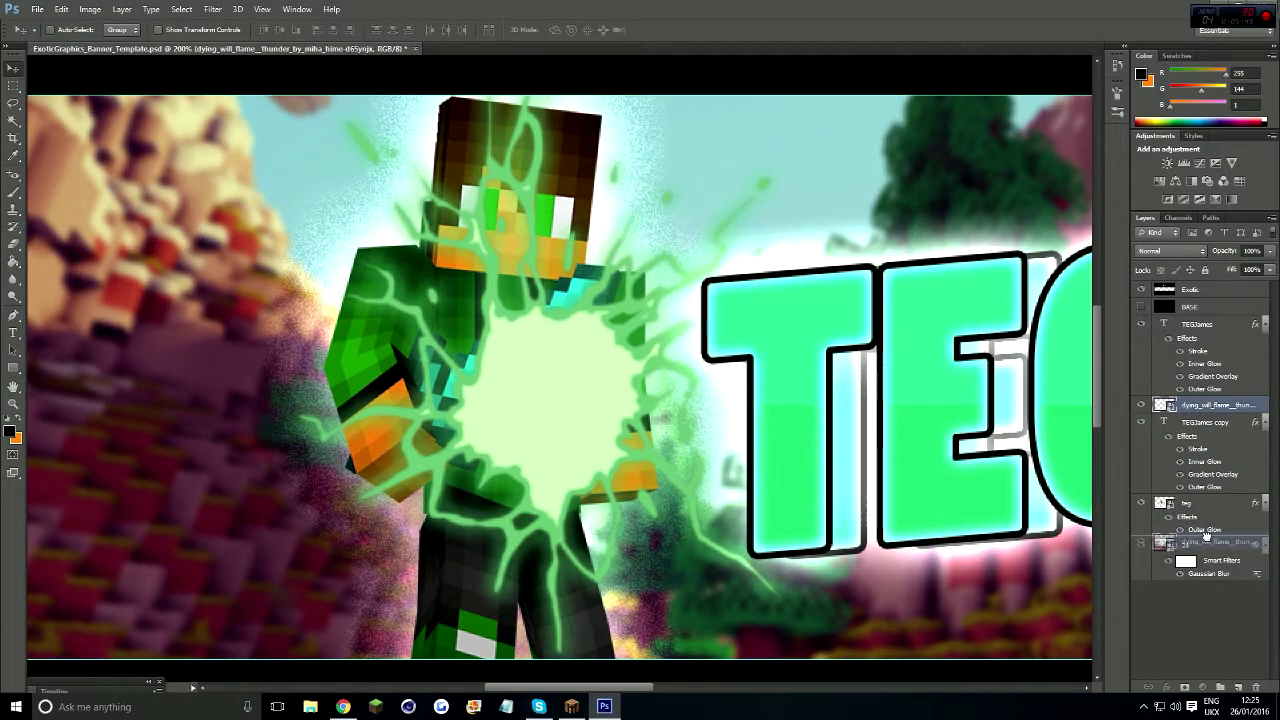
Step: Move the flame layer below teg, position it around the character, and switch to Chrome
drag(1207, 535, 1205, 528)
mouse_move(650, 240)
mouse_down()
mouse_move(603, 217)
mouse_move(597, 234)
mouse_up()
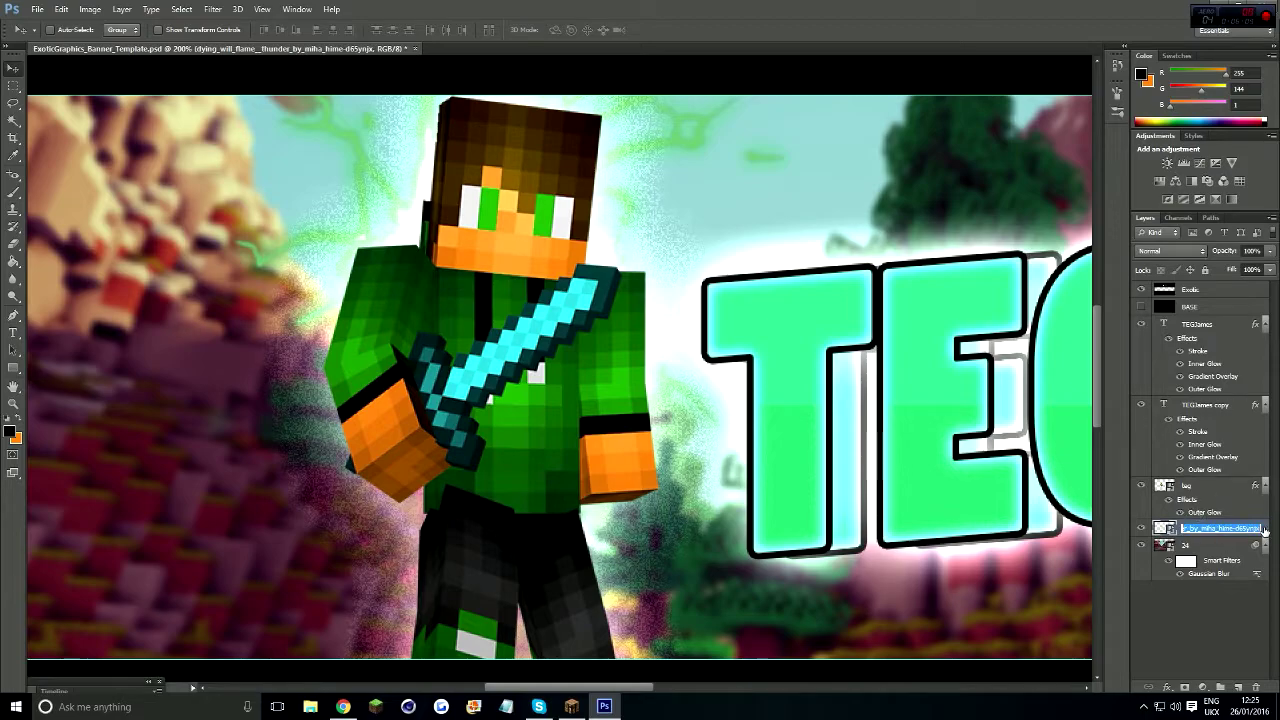
key(ctrl+0)
key(alt+Tab)
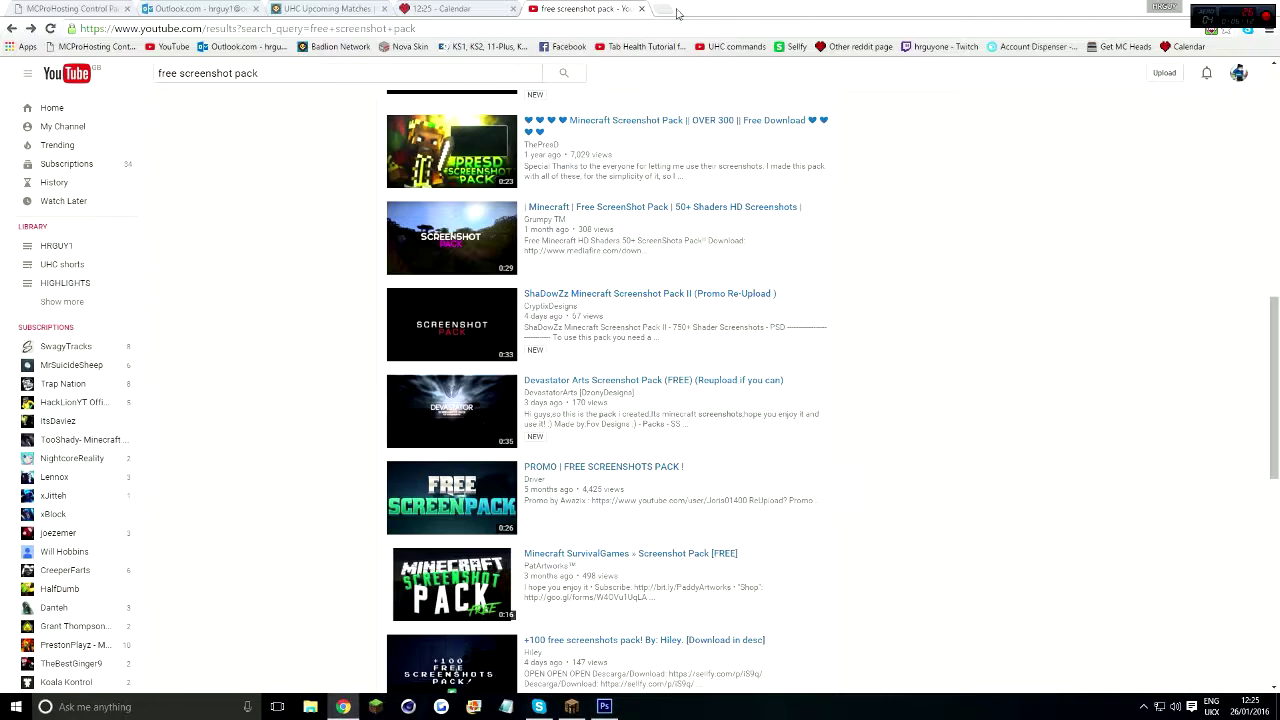
Step: Search Google Images in a new tab for 'green flame png'
key(ctrl+t)
text(dark green flame png)
key(Return)
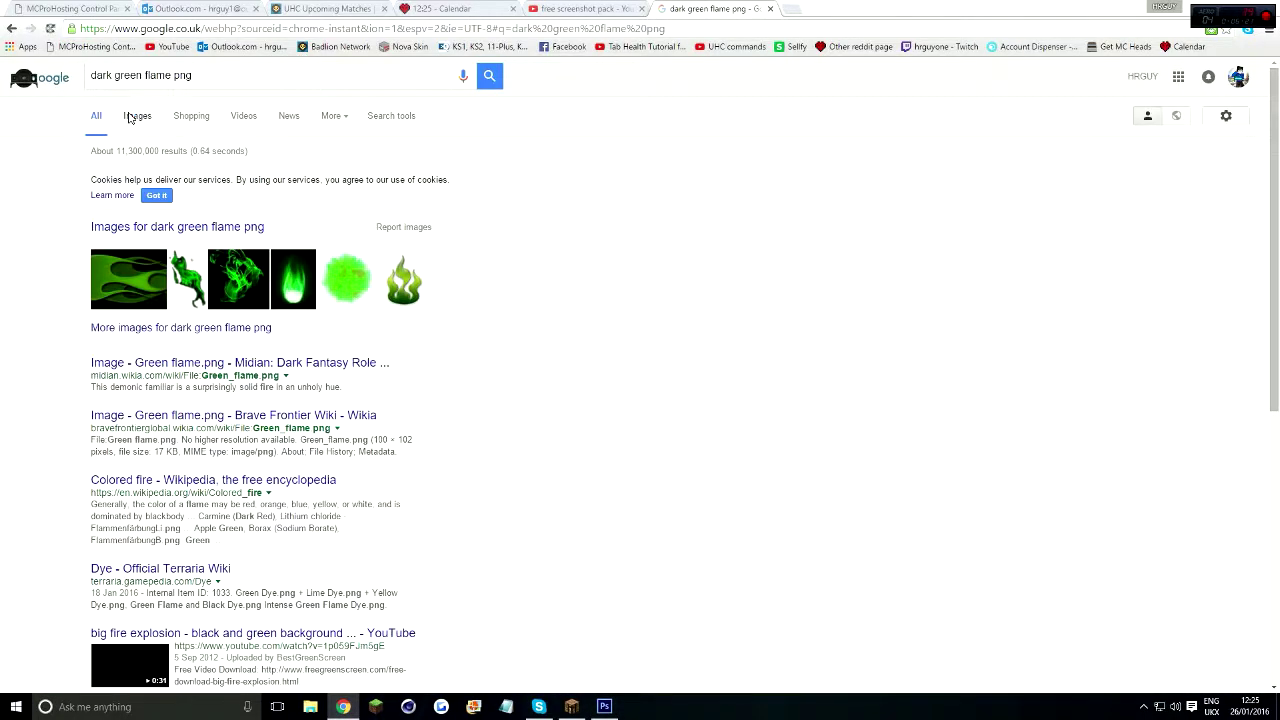
click(130, 118)
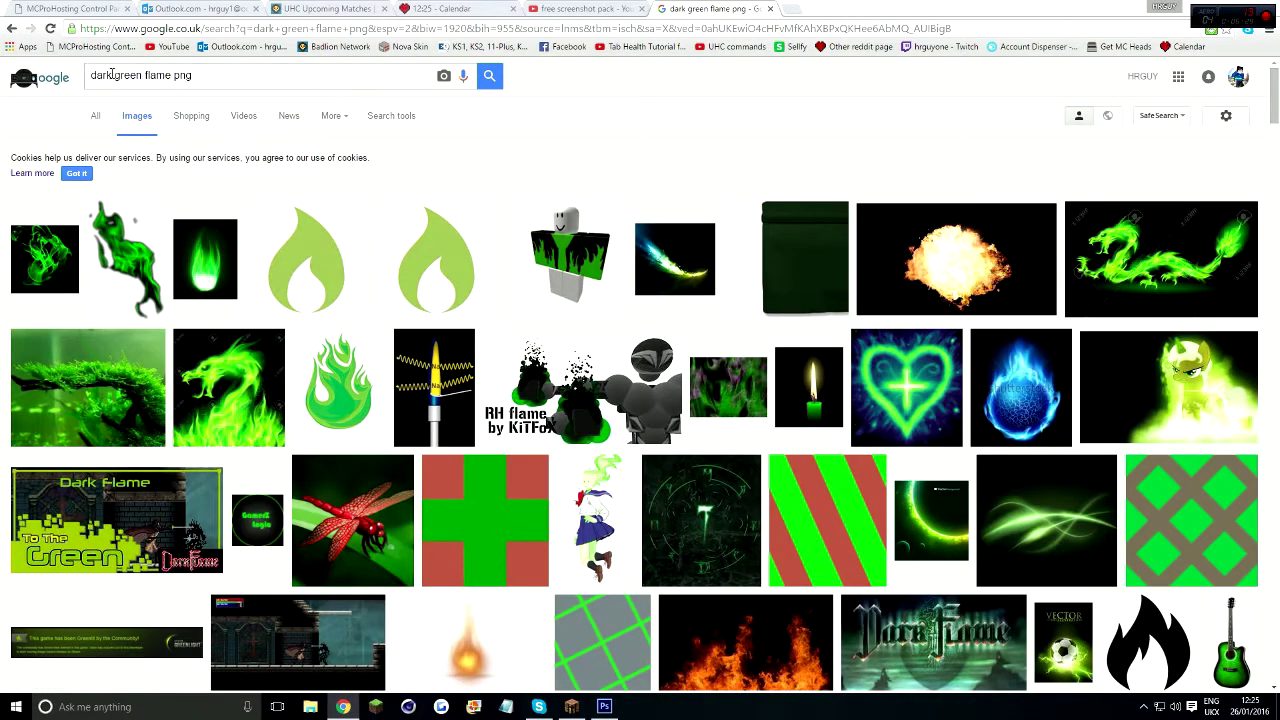
click(92, 75)
key(Delete)
key(Delete)
key(Delete)
key(Return)
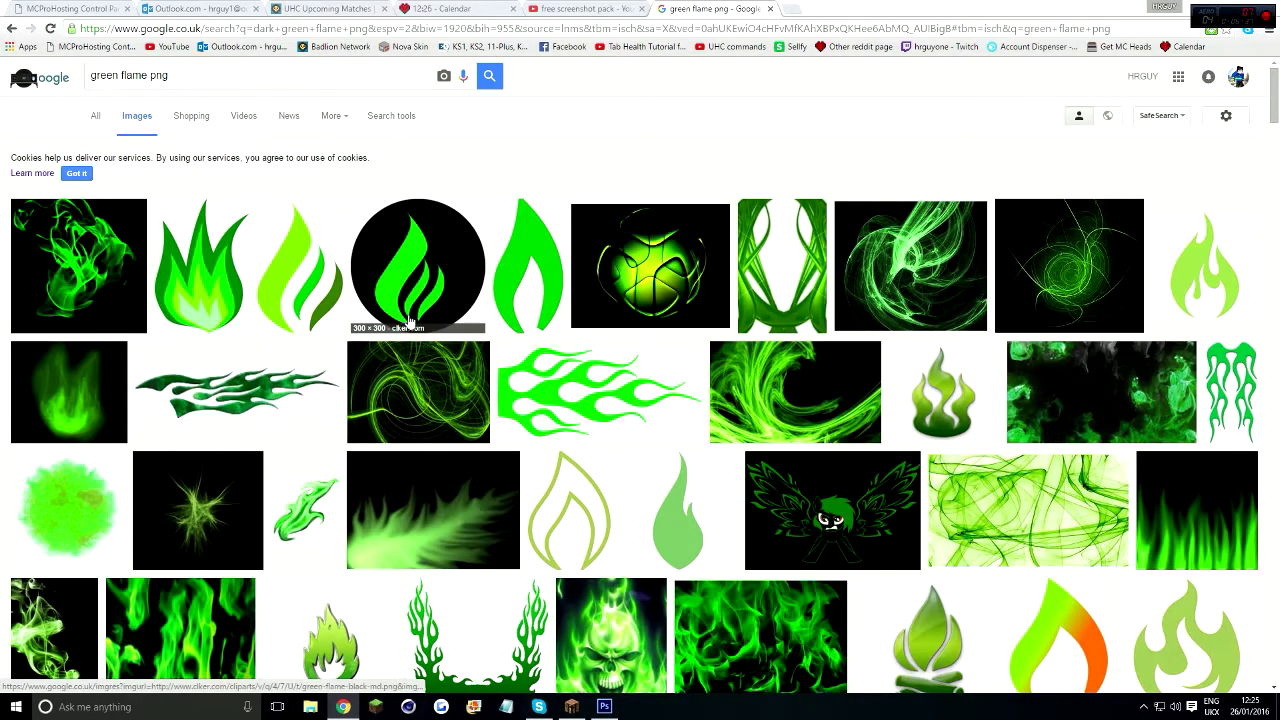
Step: Scroll through the flame image results and preview a fractal flame image
scroll(757, 453, down, 3)
scroll(757, 453, down, 4)
scroll(757, 453, down, 3)
scroll(757, 453, down, 3)
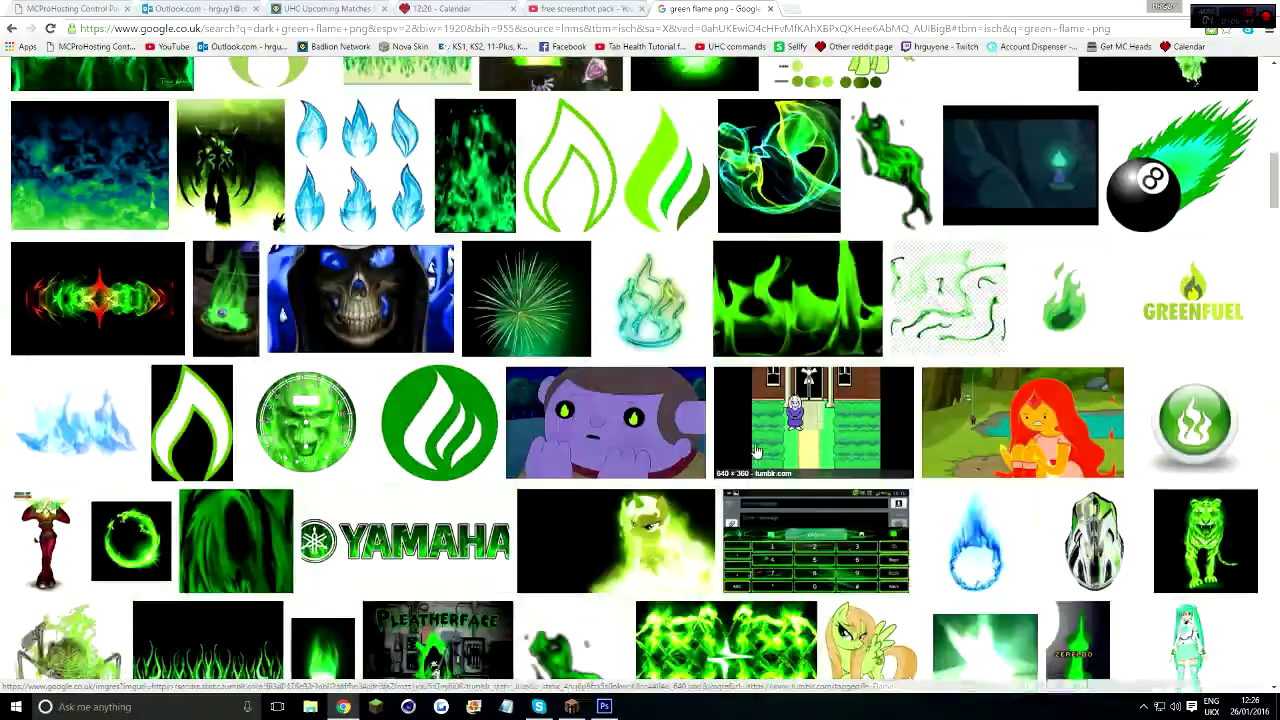
scroll(757, 453, down, 2)
scroll(757, 453, down, 4)
scroll(381, 207, up, 10)
click(381, 207)
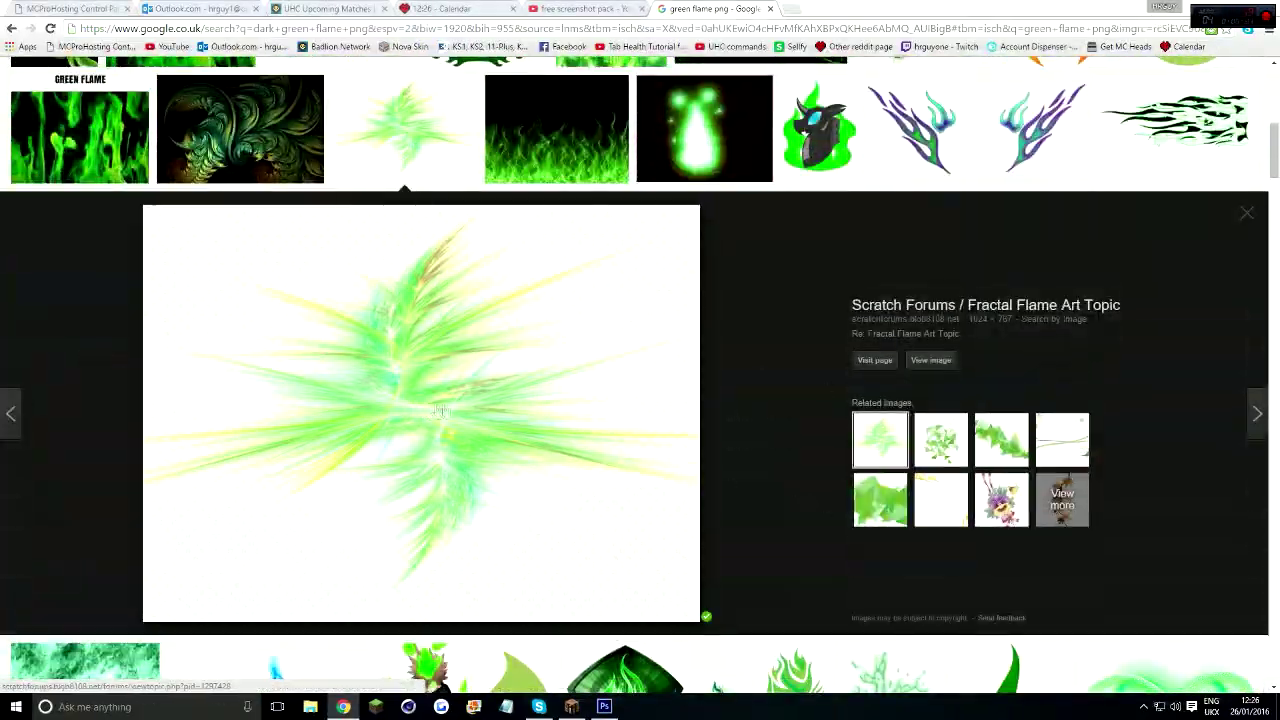
scroll(457, 414, up, 5)
scroll(457, 414, up, 5)
Step: Preview the green flame clipart and save it as green-fire-flames-565798.png in Downloads
click(795, 390)
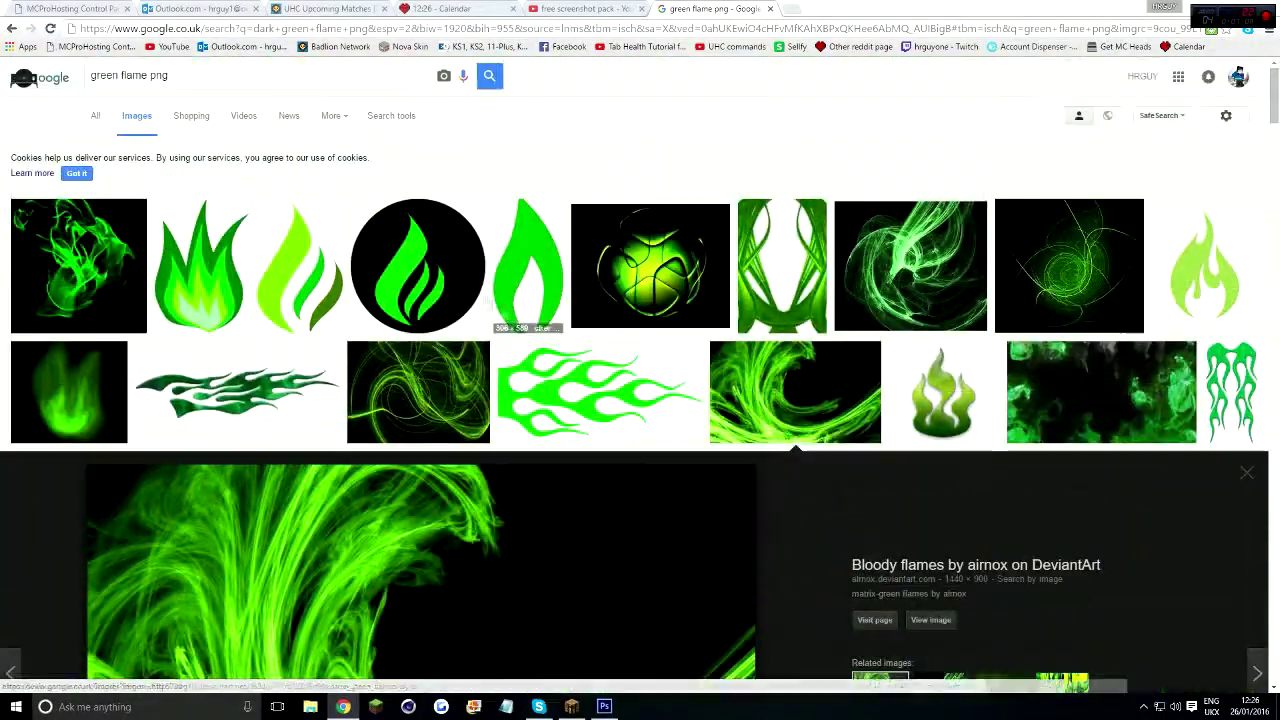
click(528, 265)
click(200, 120)
right_click(445, 459)
click(509, 575)
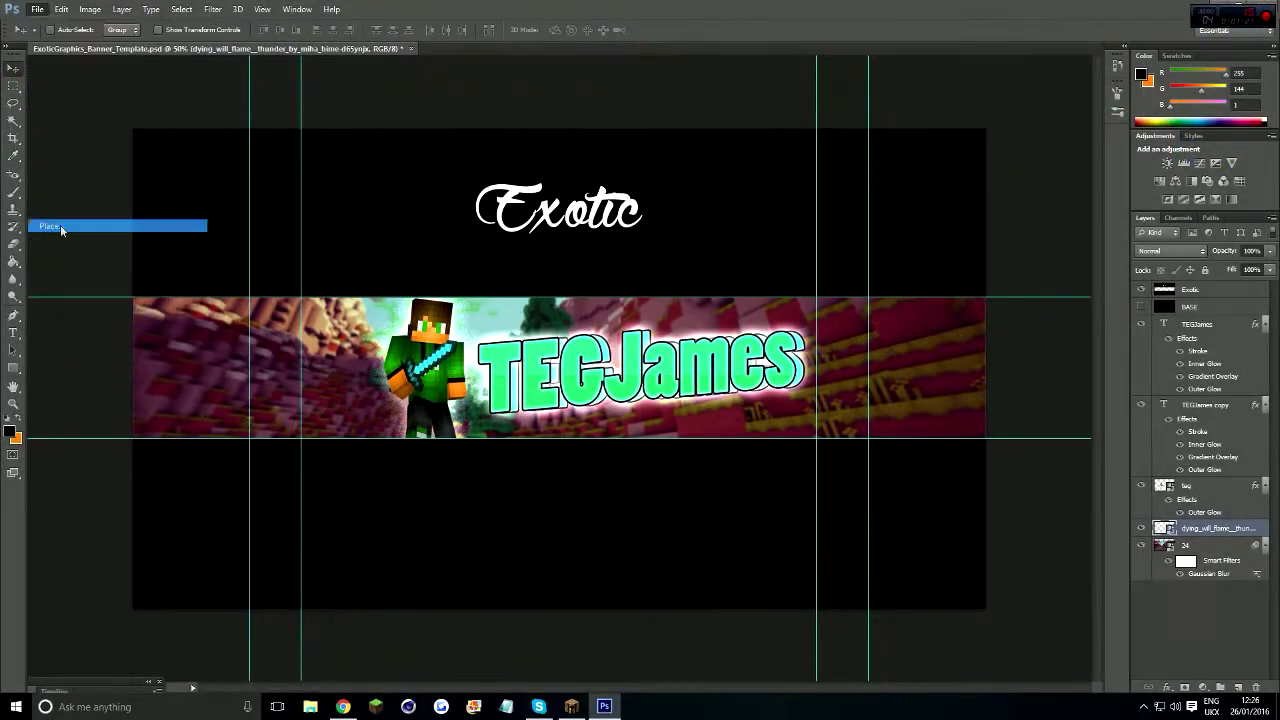
click(60, 226)
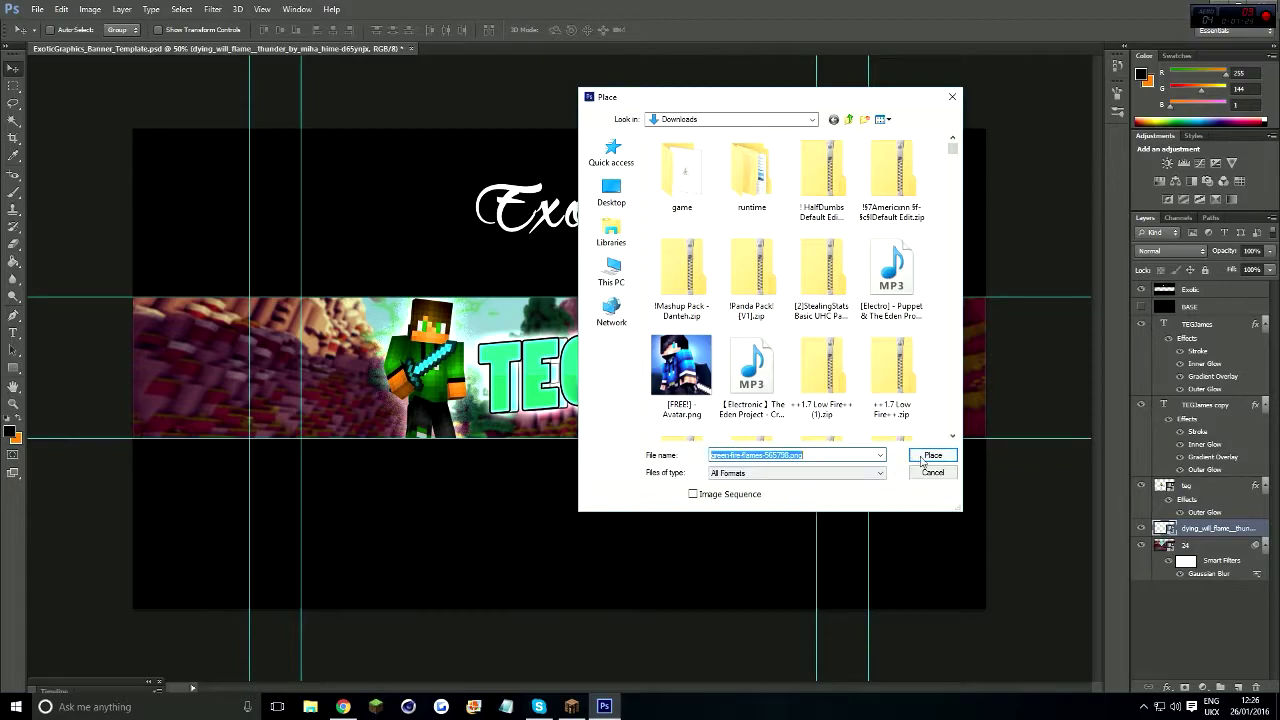
Step: Place the green flame PNG above the title and commit it
click(925, 452)
mouse_move(560, 360)
mouse_down()
mouse_move(645, 300)
mouse_move(582, 317)
mouse_up()
click(1257, 531)
key(Return)
Step: Give the flame layer a green Inner Glow layer style
double_click(1230, 528)
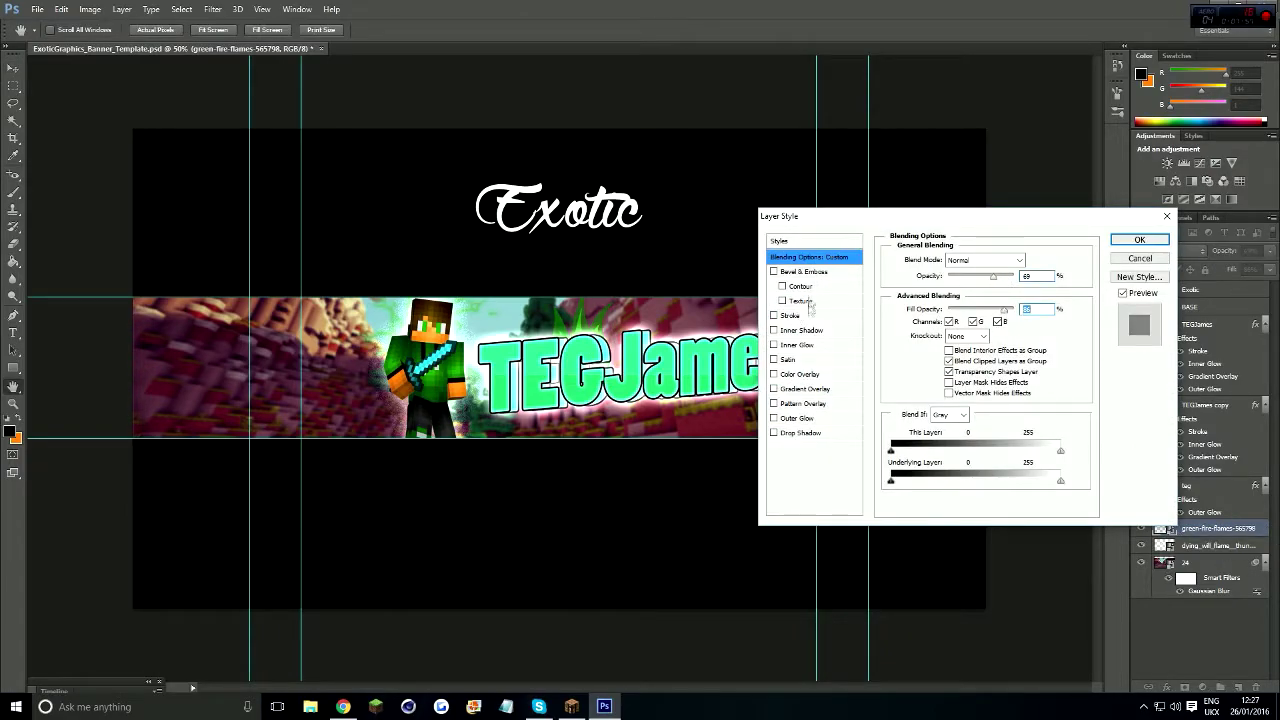
click(806, 420)
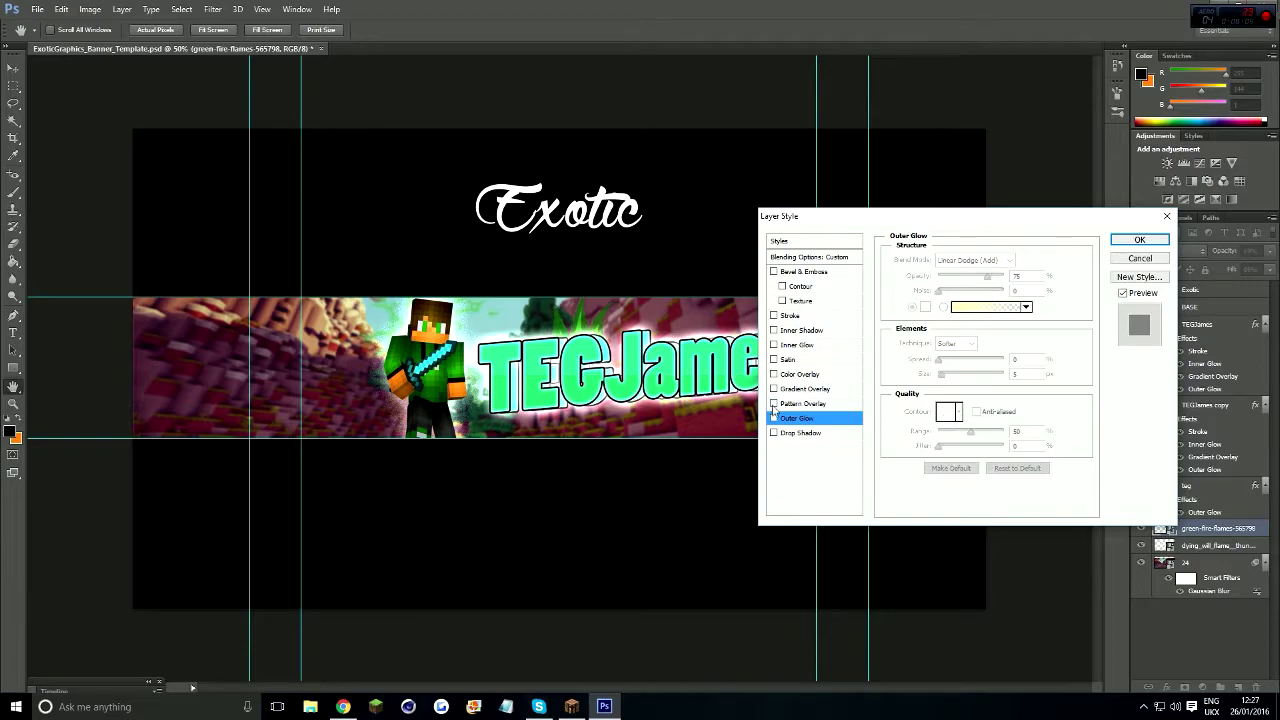
click(775, 344)
click(925, 307)
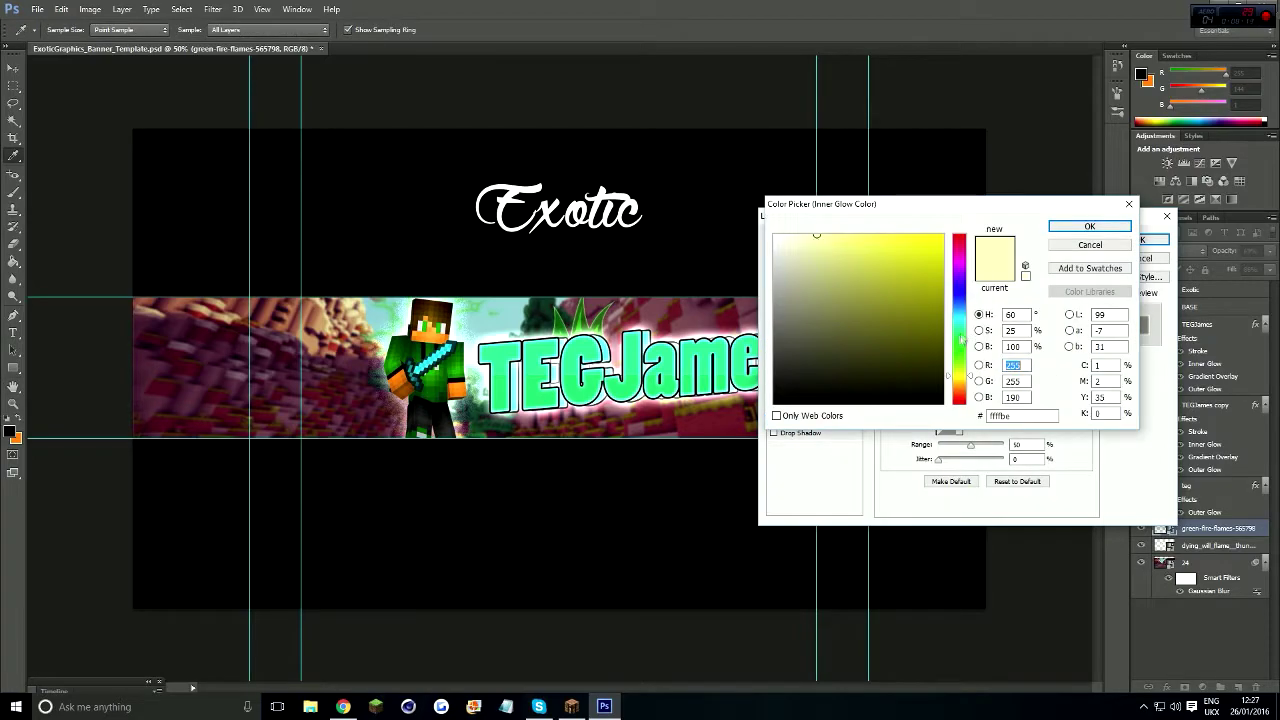
click(963, 341)
click(1093, 230)
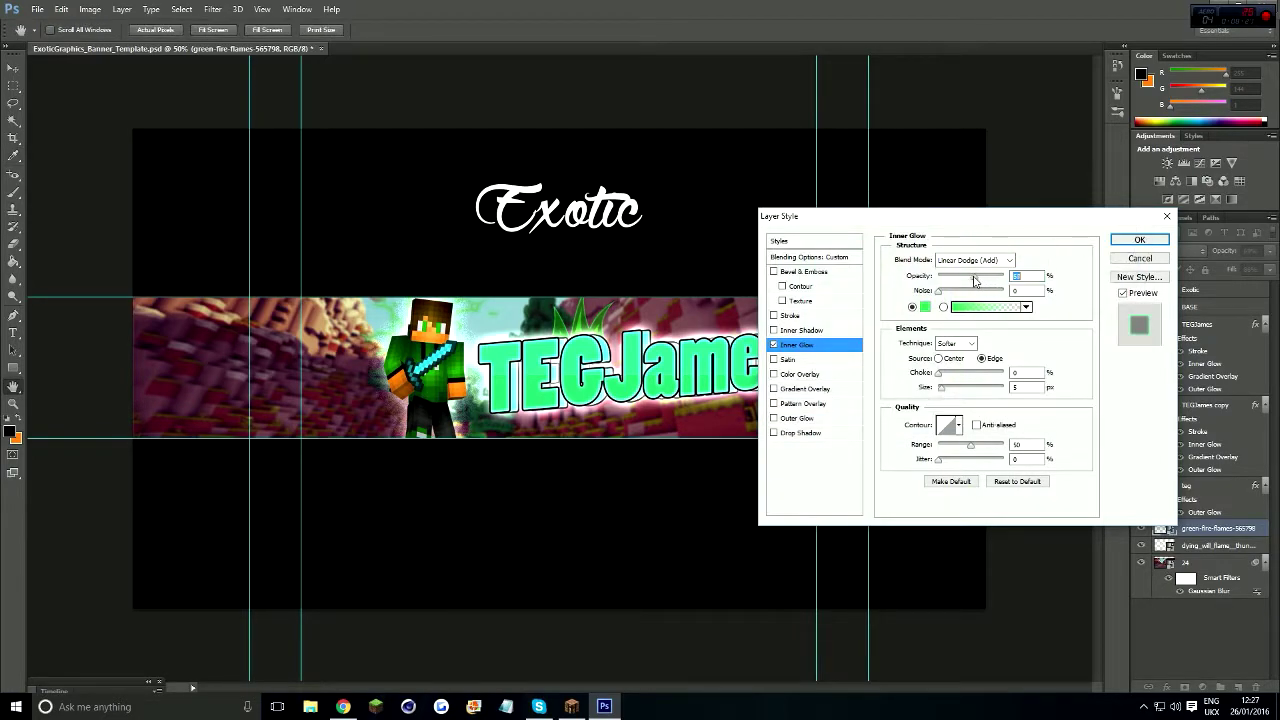
key(Return)
Step: Save the banner as a JPEG named 'TEGames banner1' in the CLIENTS folder
click(40, 12)
click(69, 172)
click(608, 286)
double_click(794, 302)
click(797, 351)
click(797, 420)
text(TEGames banner1)
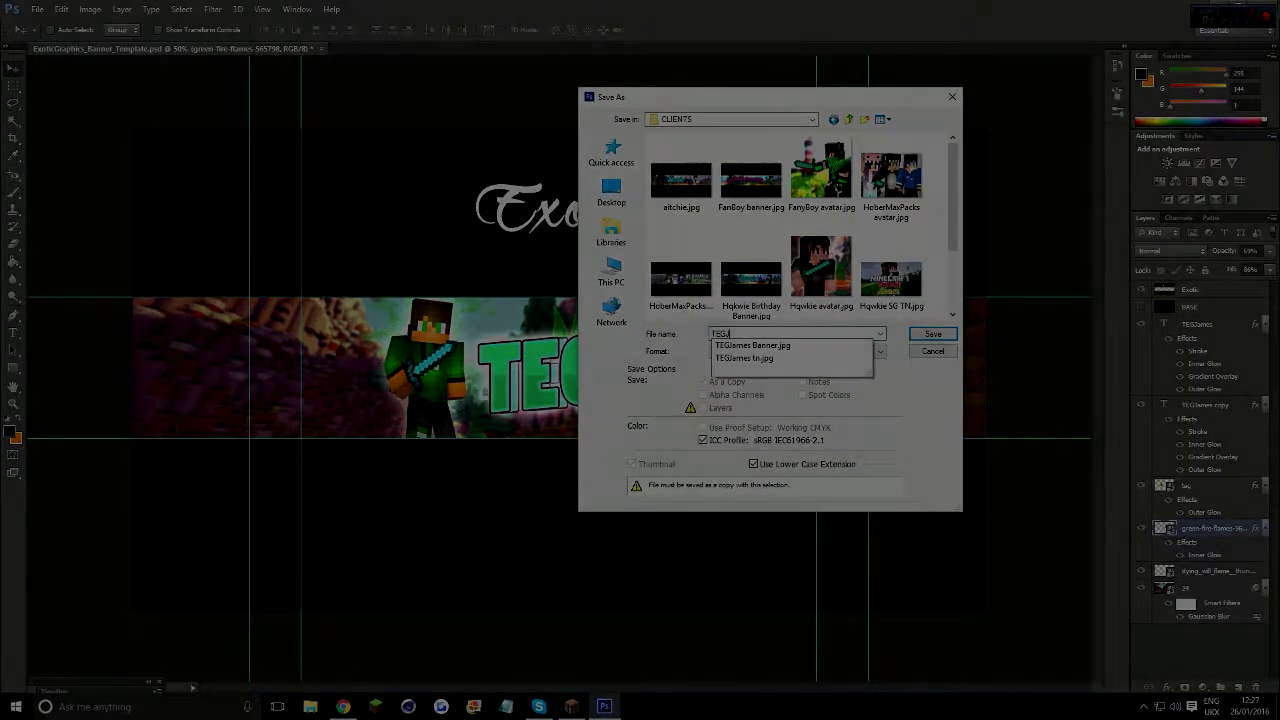